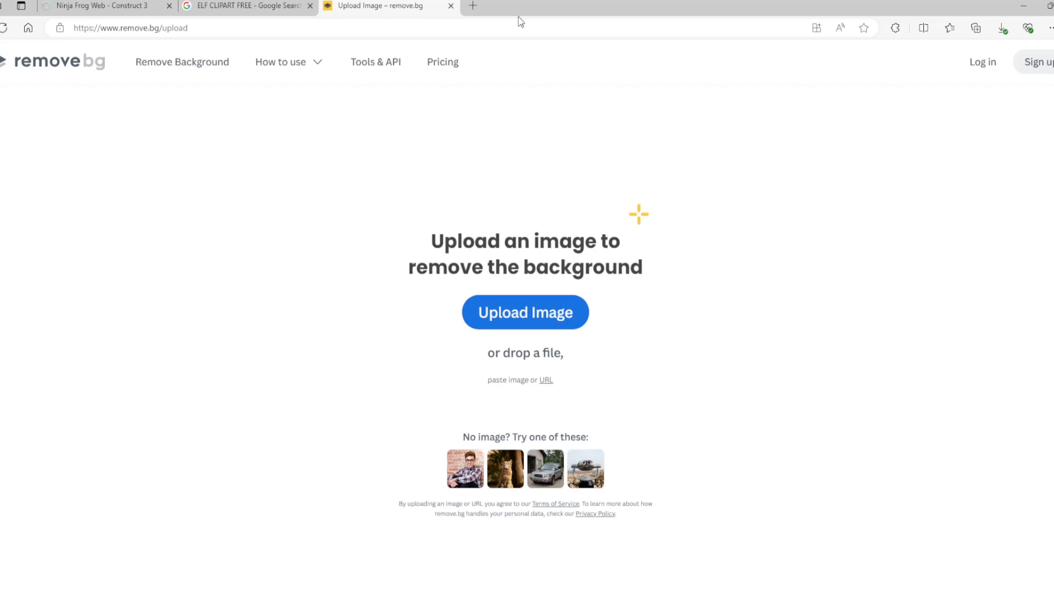
Step: Load the kindpng elf clipart into remove.bg by pasting its image address into the Image URL prompt
left_click(546, 381)
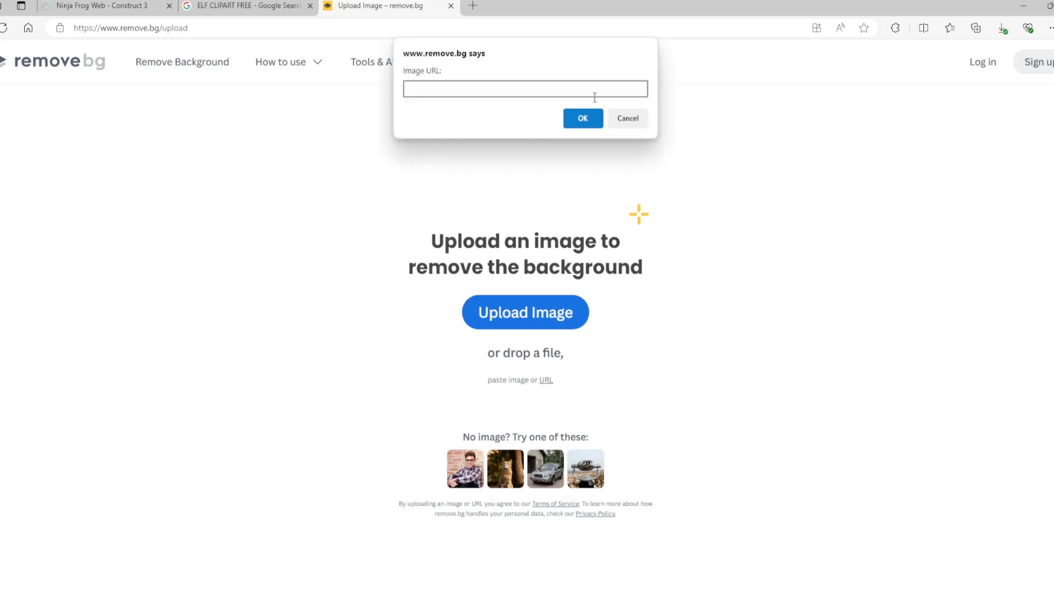
left_click(267, 6)
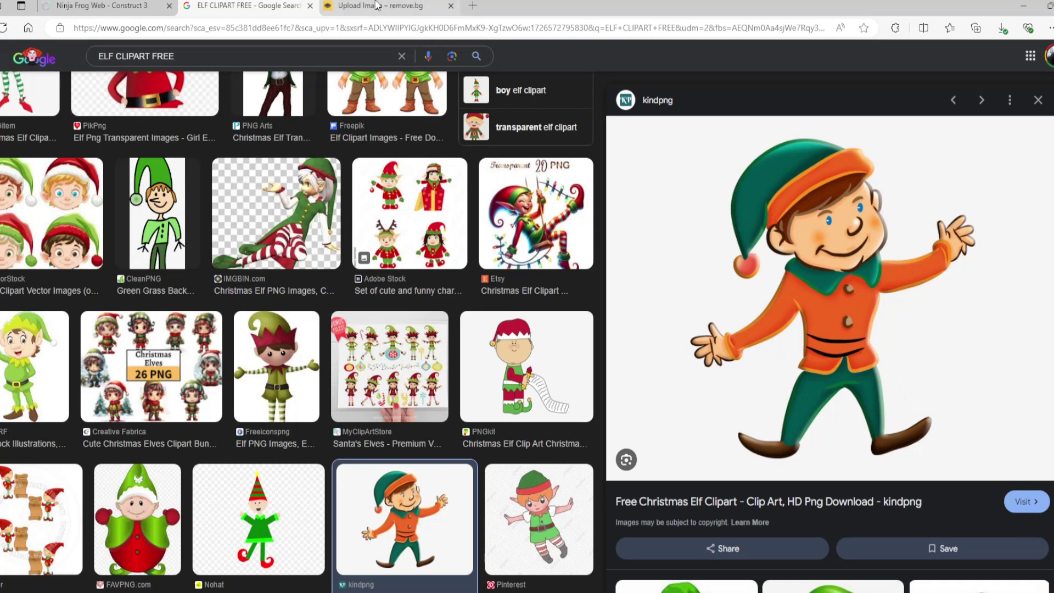
left_click(389, 12)
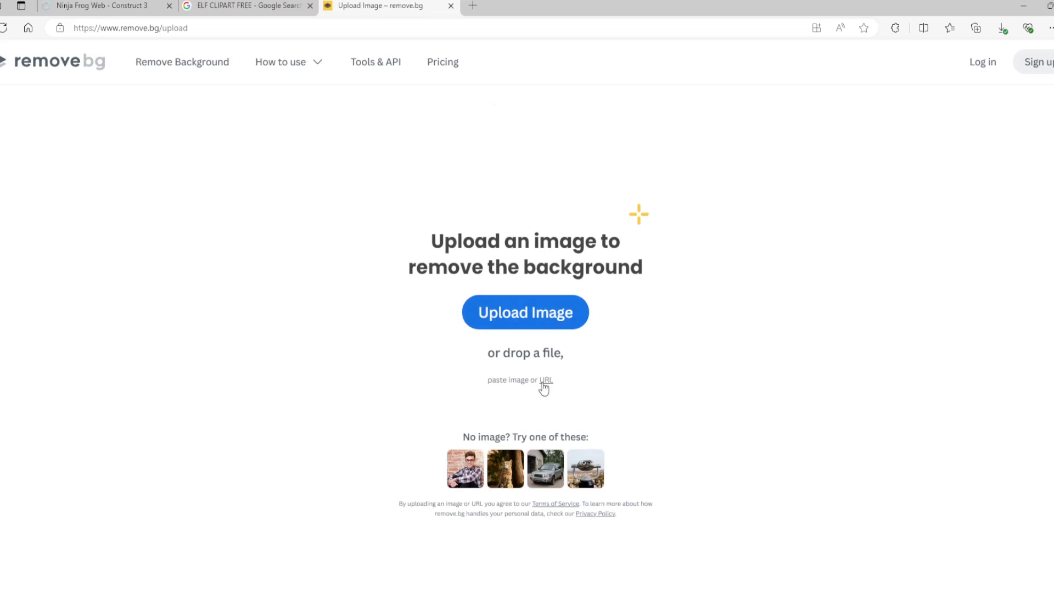
left_click(546, 380)
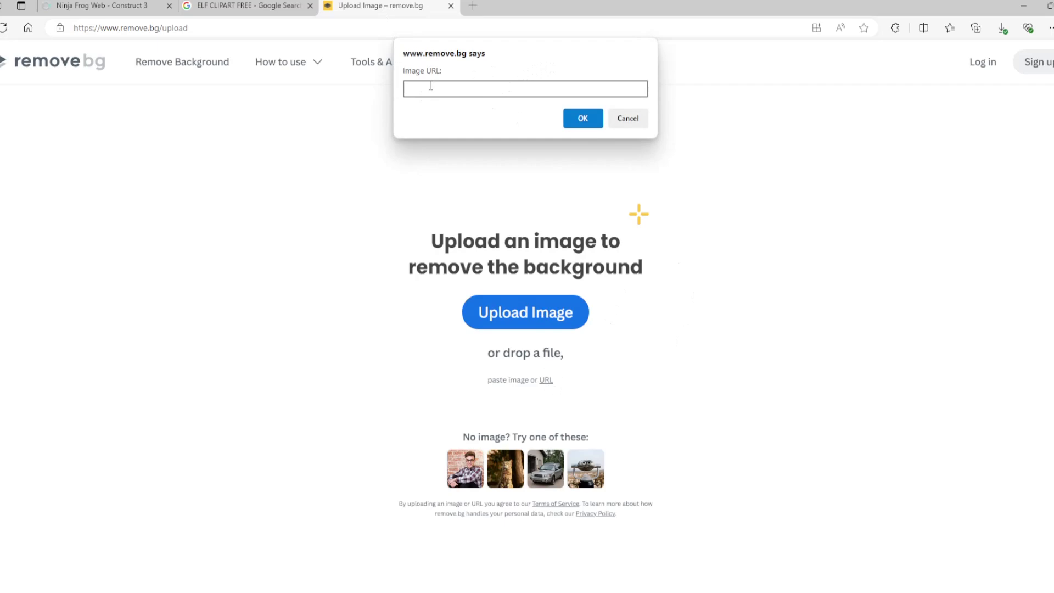
key("ctrl+v")
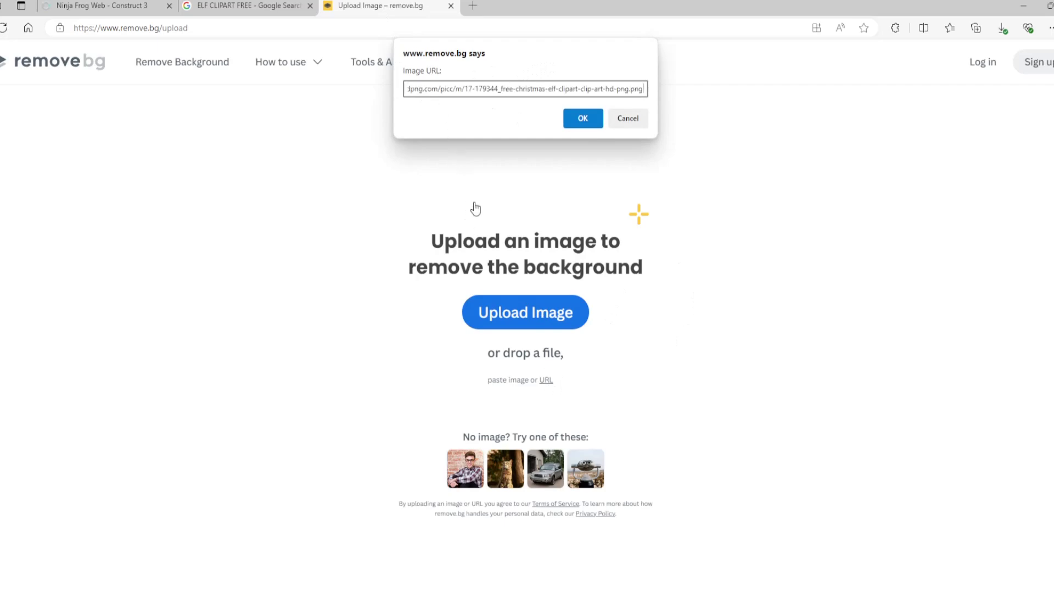
left_click(585, 120)
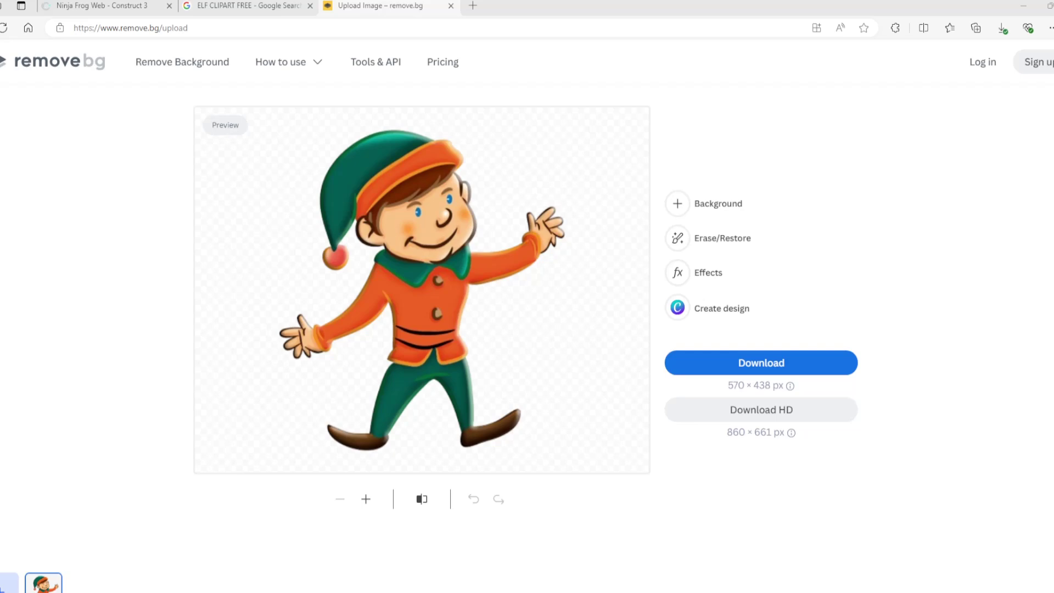
Step: Switch back to the tab with the elf clipart image search results
key("ctrl+shift+Tab")
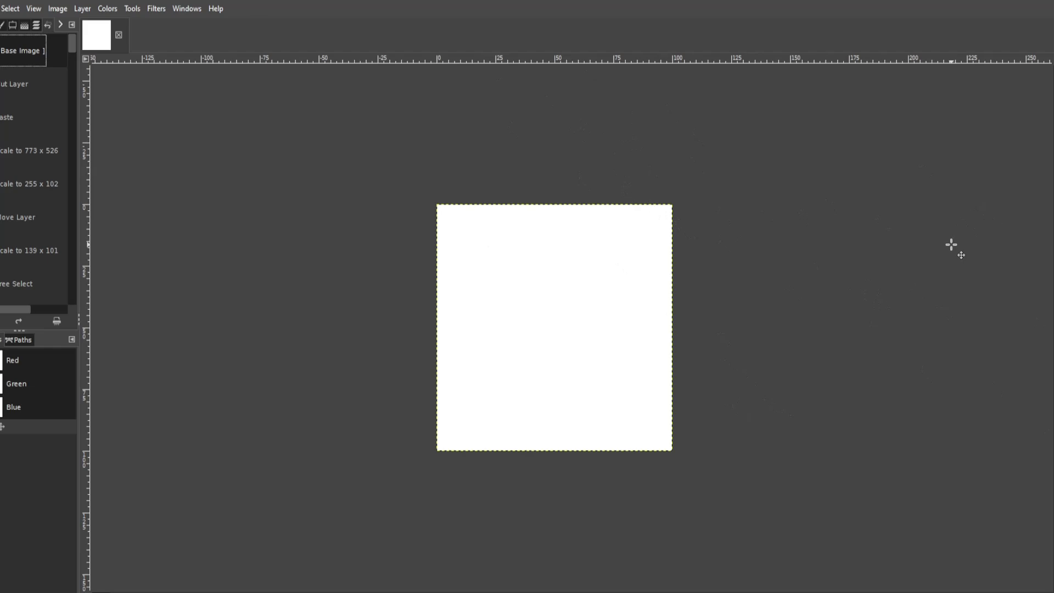
Step: Cut the white fill out of the canvas layer and paste the background-free elf onto it
key("ctrl+x")
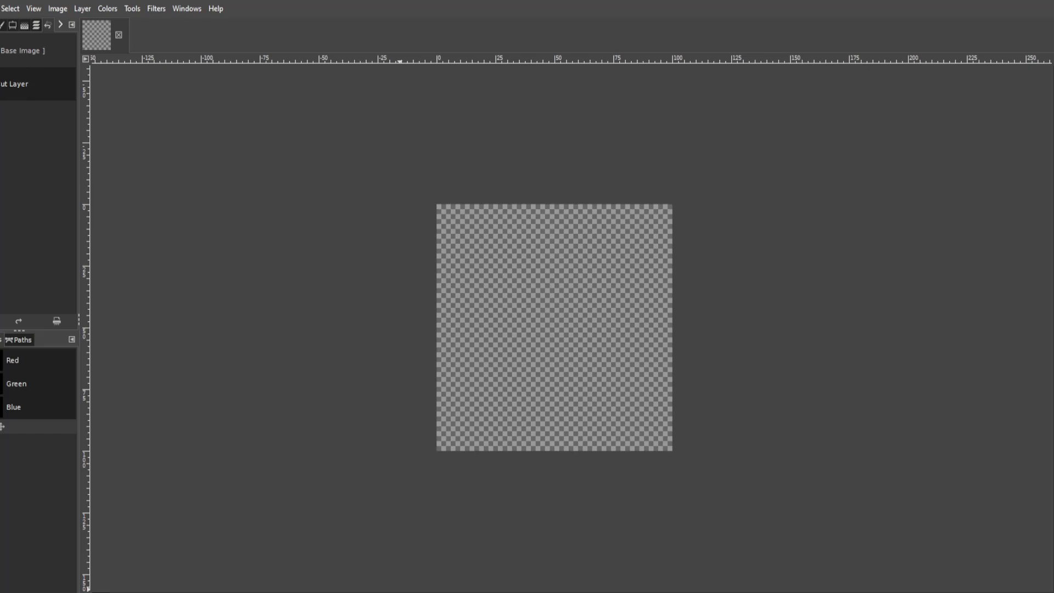
left_click(15, 83)
key("ctrl+v")
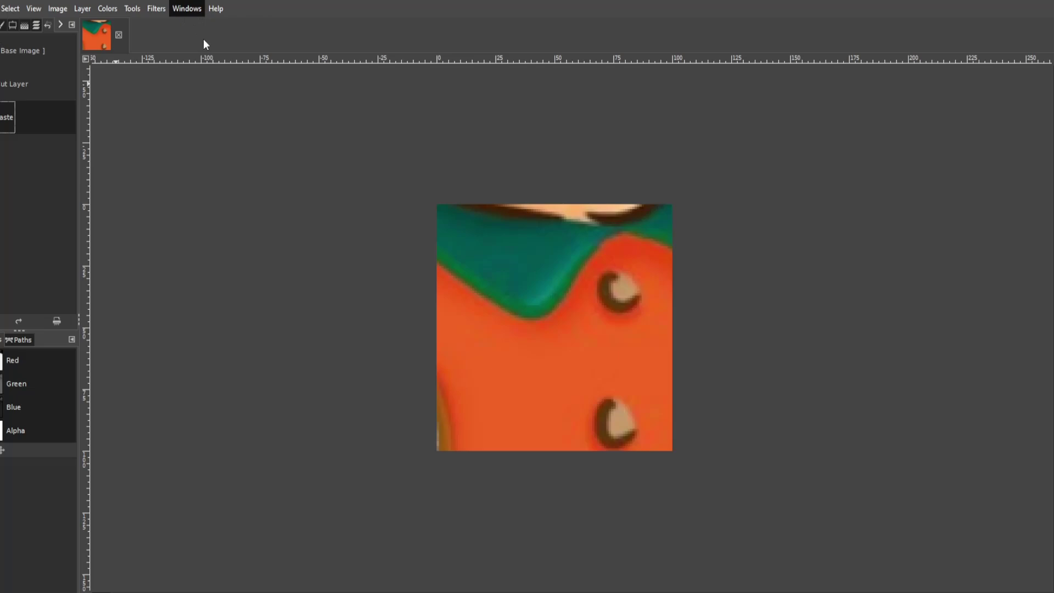
Step: Shrink the pasted elf layer with the Scale tool to about 147 × 89 px
left_click(341, 78)
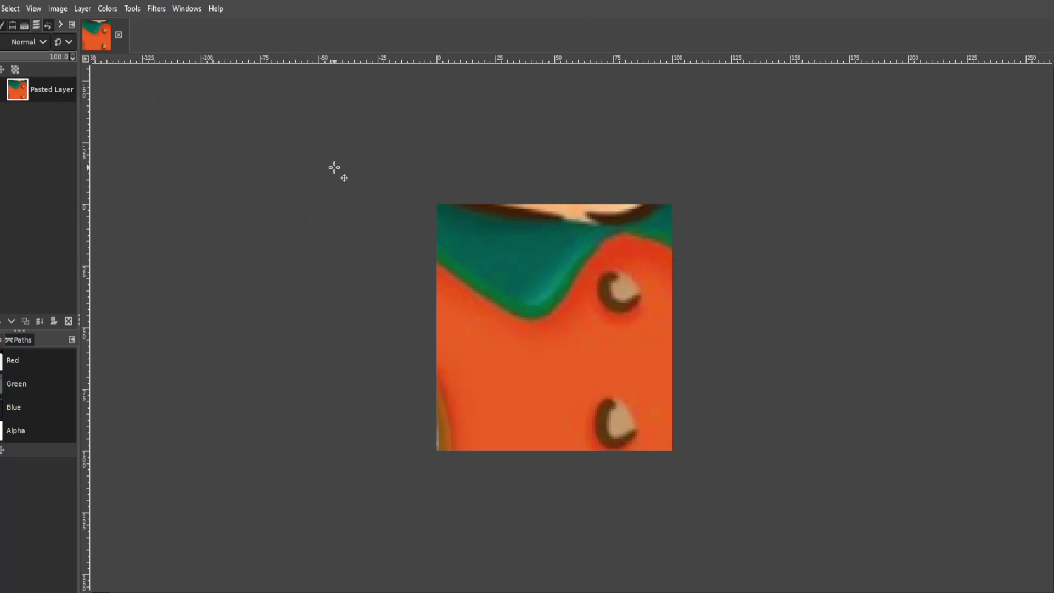
key("shift+s")
left_click(334, 168)
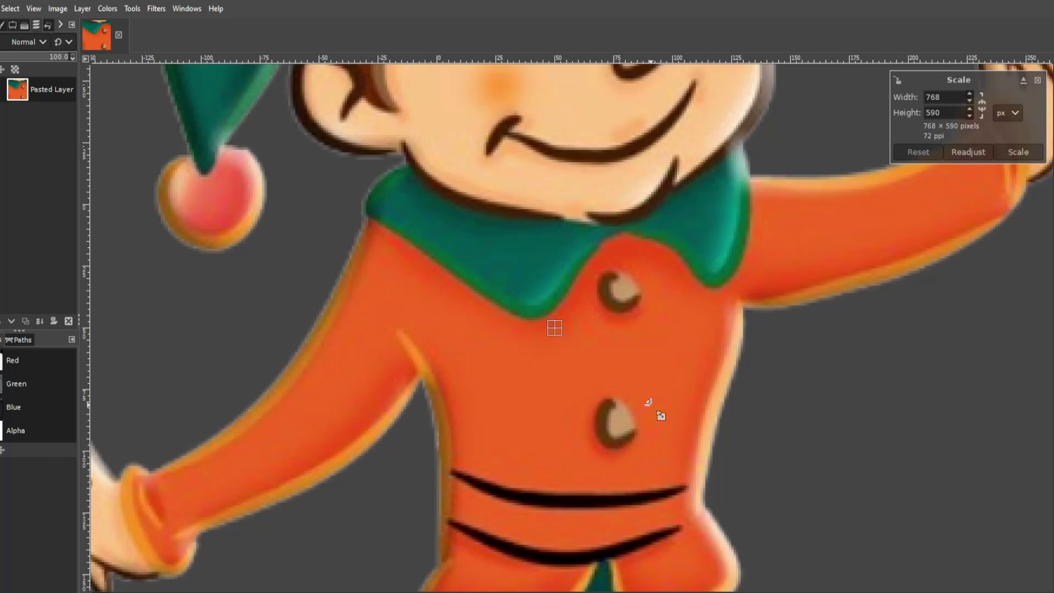
scroll(648, 402, "down", 2)
scroll(649, 402, "down", 2)
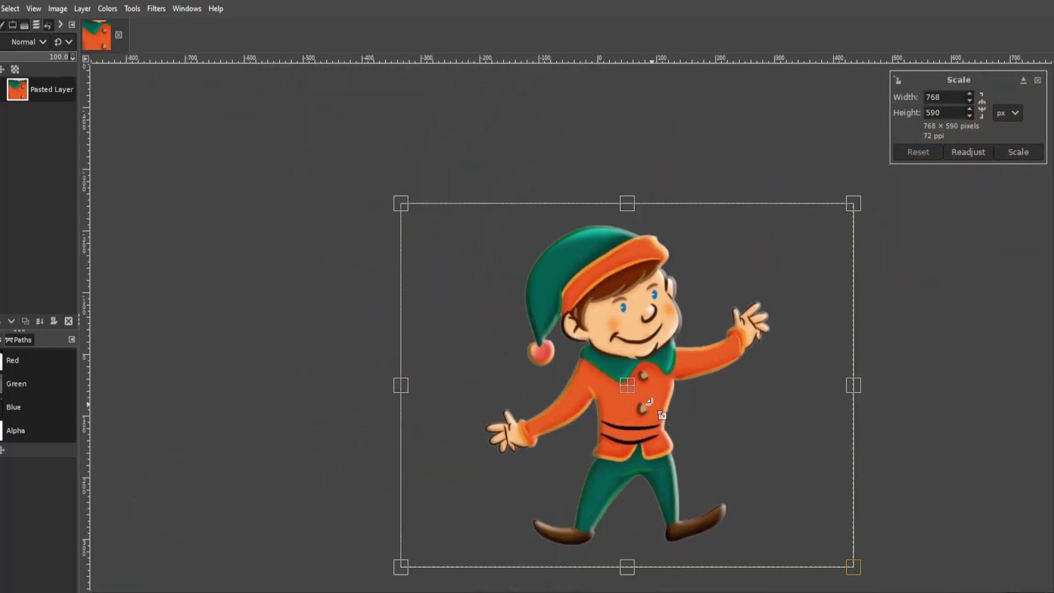
scroll(648, 402, "down", 1)
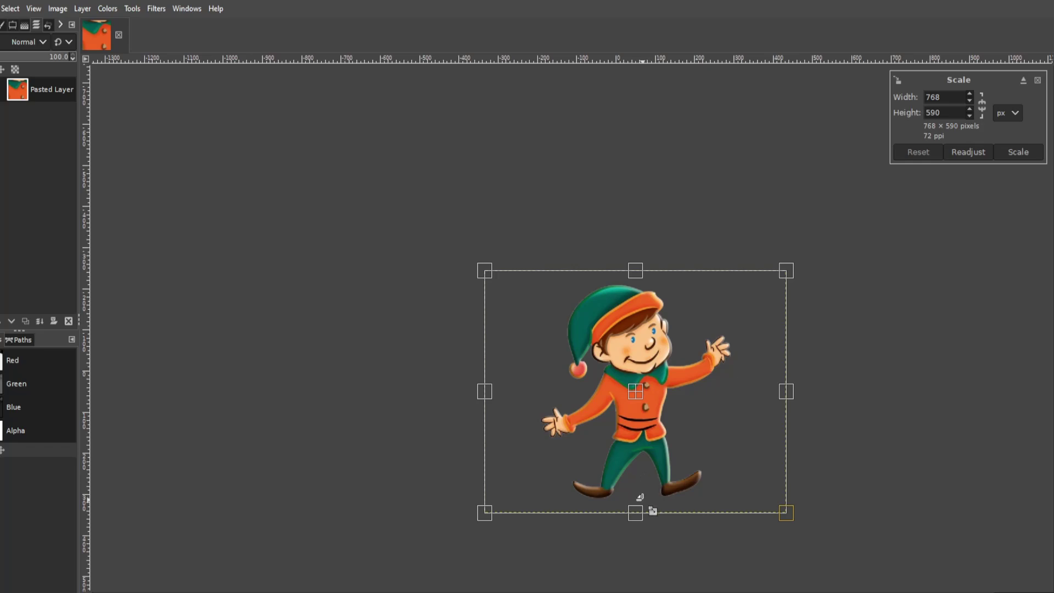
left_click_drag(650, 502, 636, 421)
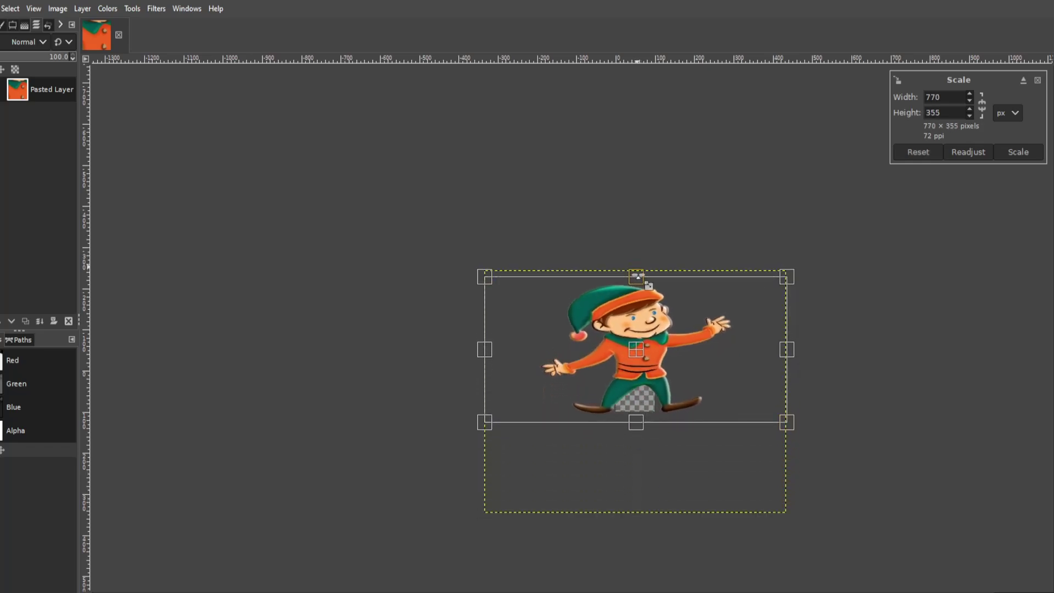
left_click_drag(636, 272, 635, 365)
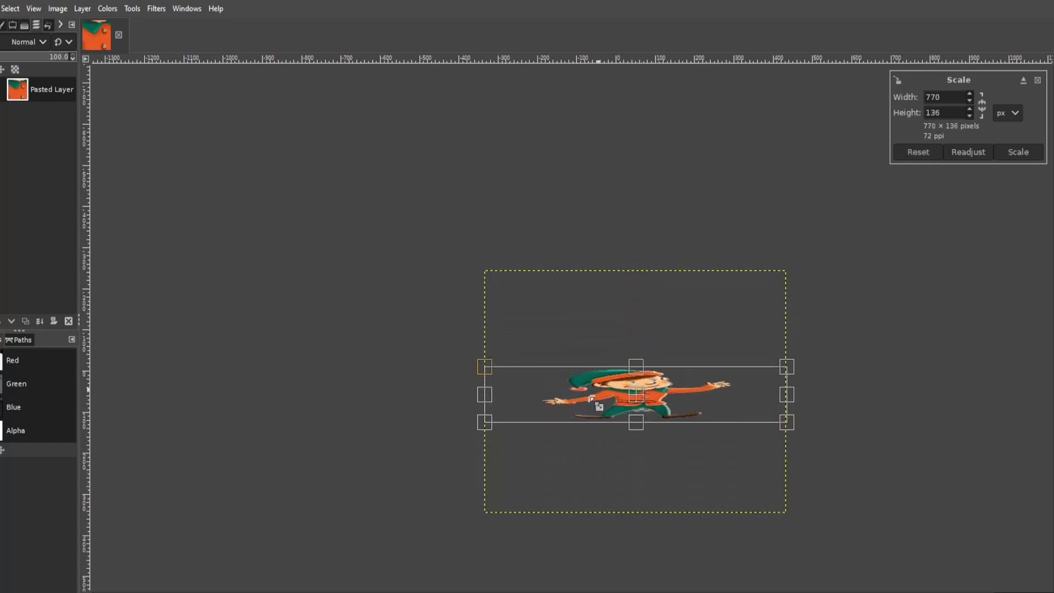
left_click_drag(527, 428, 602, 430)
left_click_drag(786, 423, 675, 437)
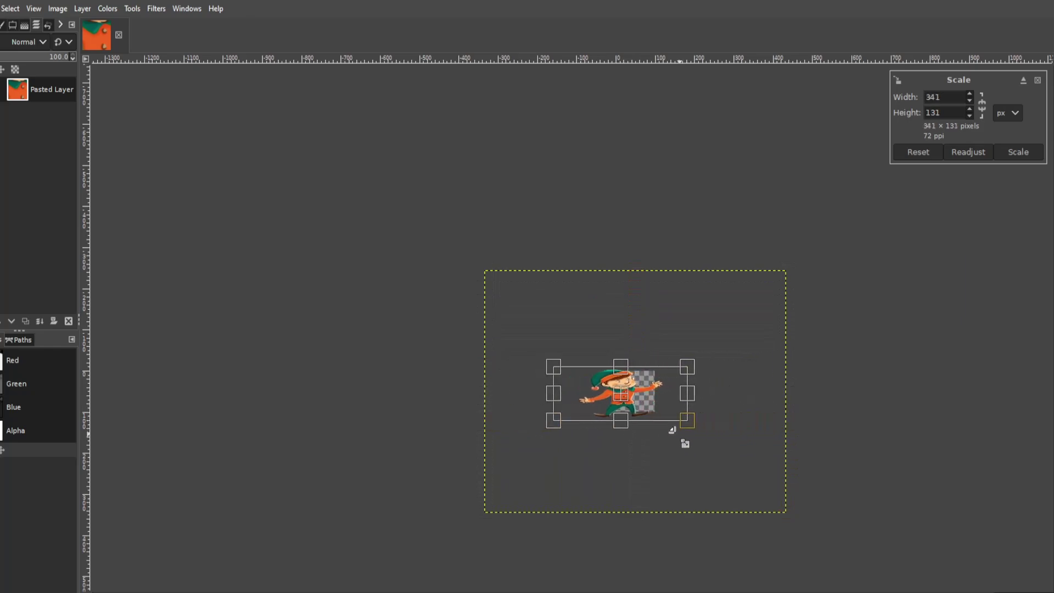
left_click_drag(556, 423, 599, 423)
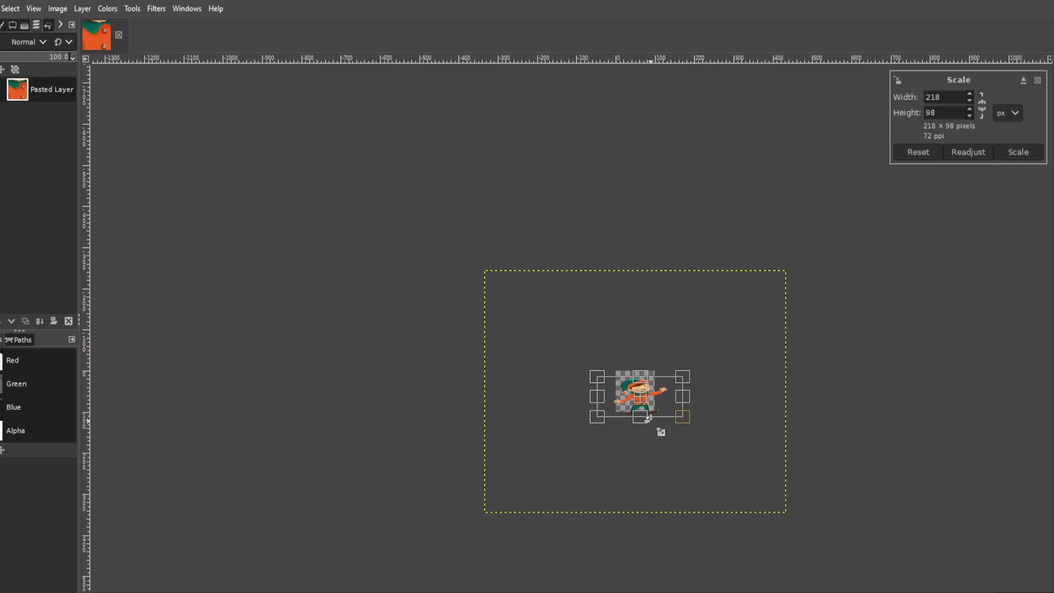
mouse_move(682, 416)
left_mouse_down()
mouse_move(642, 407)
mouse_move(653, 390)
mouse_move(675, 404)
left_mouse_up()
left_click(1030, 157)
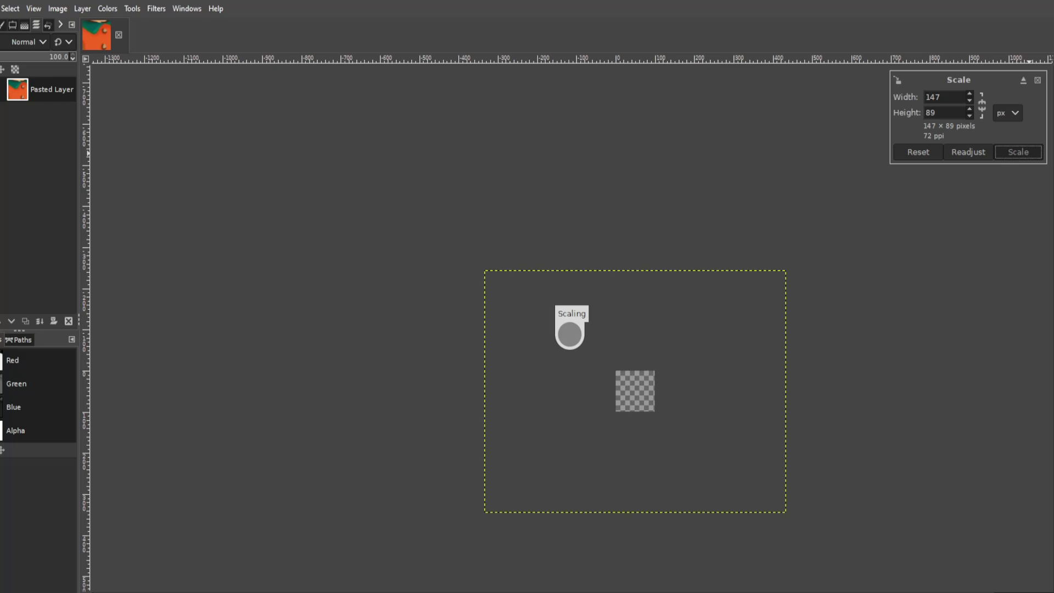
Step: Move the elf onto the canvas and rescale it to 148 × 104 px
scroll(668, 343, "up", 5)
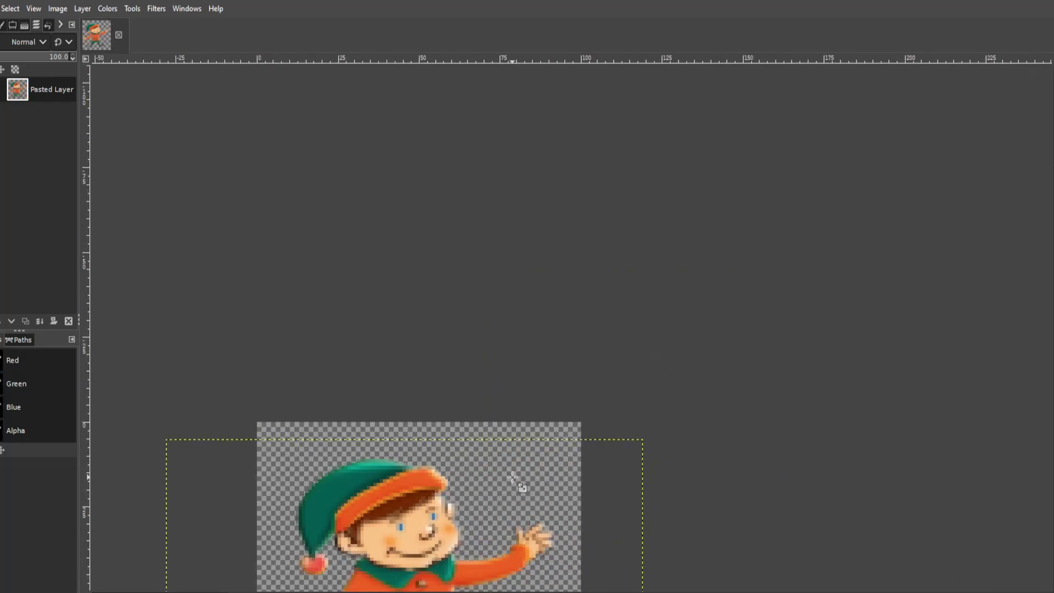
scroll(516, 472, "down", 3)
scroll(464, 450, "down", 3)
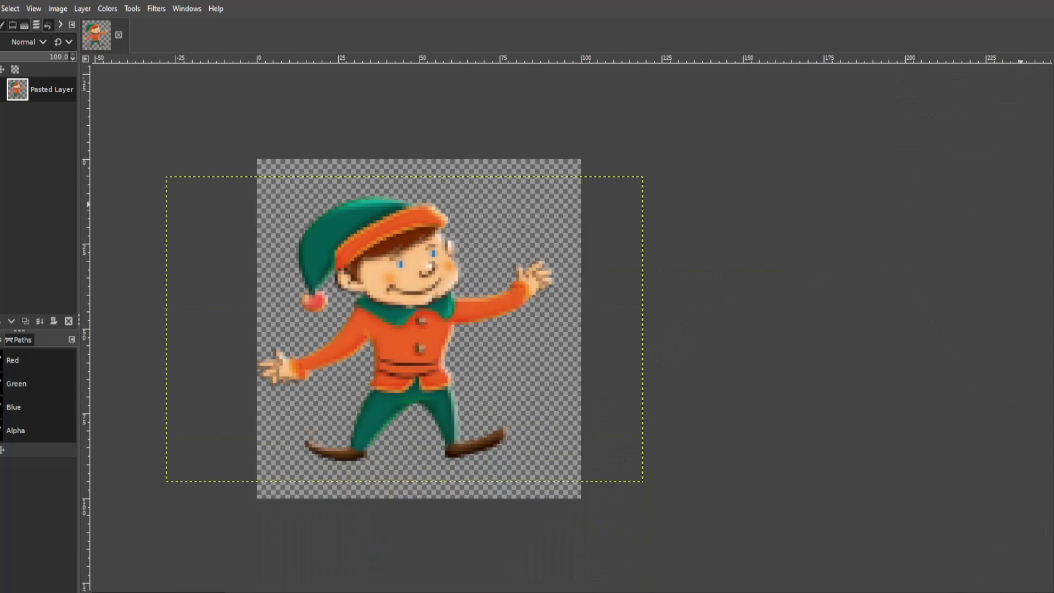
left_click_drag(419, 261, 431, 284)
key("shift+s")
left_click(668, 278)
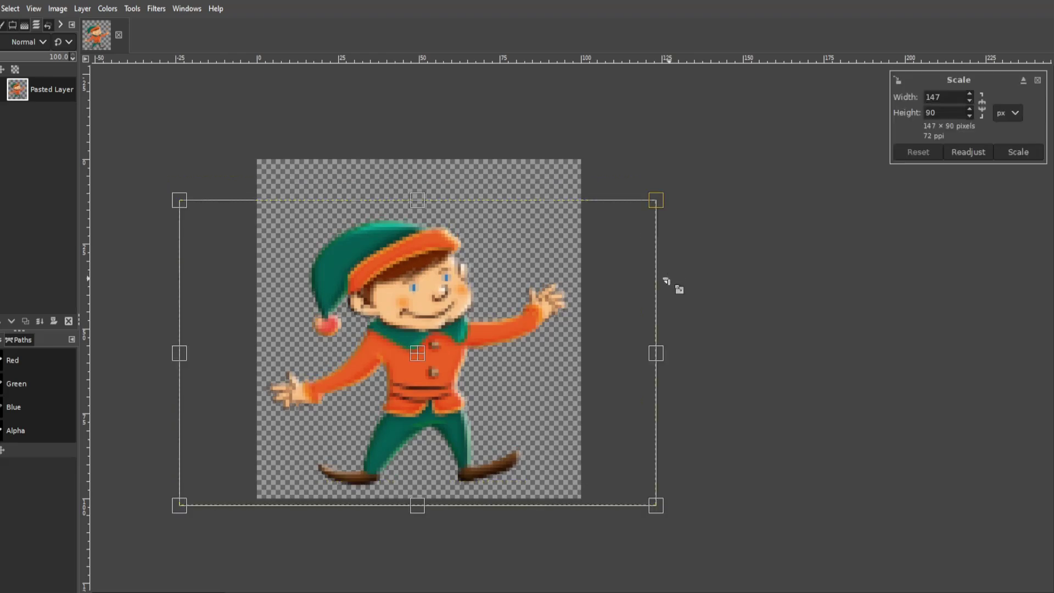
left_click_drag(417, 198, 417, 152)
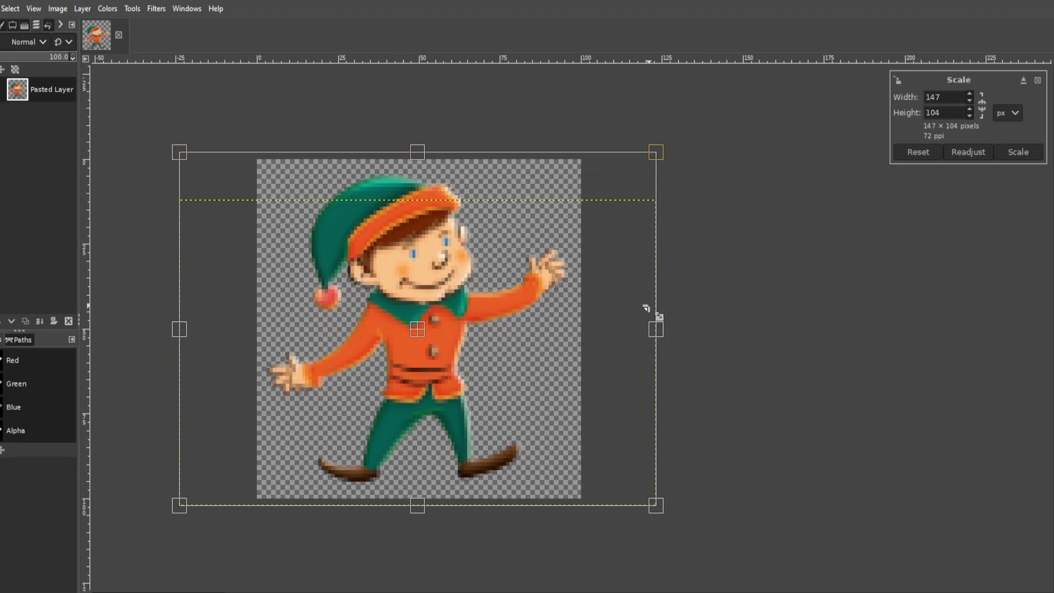
left_click_drag(658, 317, 661, 317)
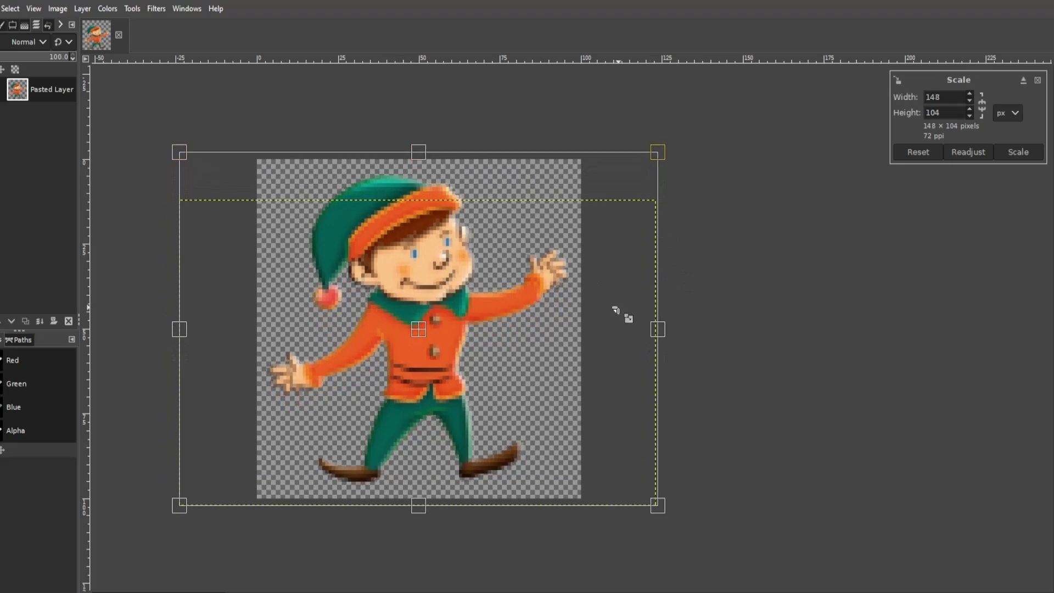
left_click(1017, 152)
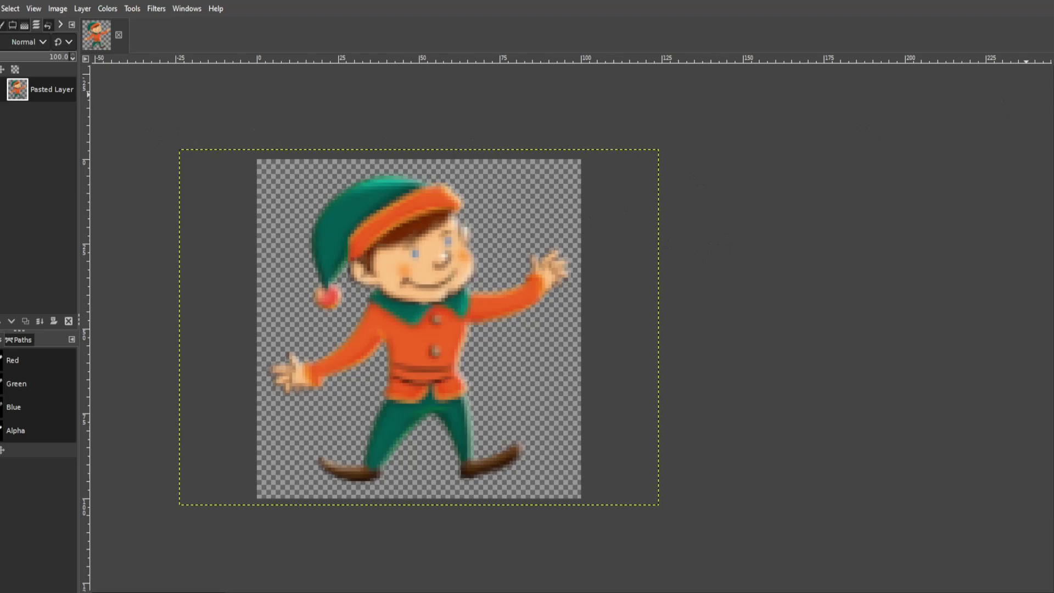
Step: Outline the elf's raised right arm with a free selection
left_click(481, 283)
left_click(554, 220)
left_click(572, 252)
left_click(568, 297)
left_click(532, 333)
left_click(494, 336)
left_click(476, 327)
left_click(481, 284)
key("Return")
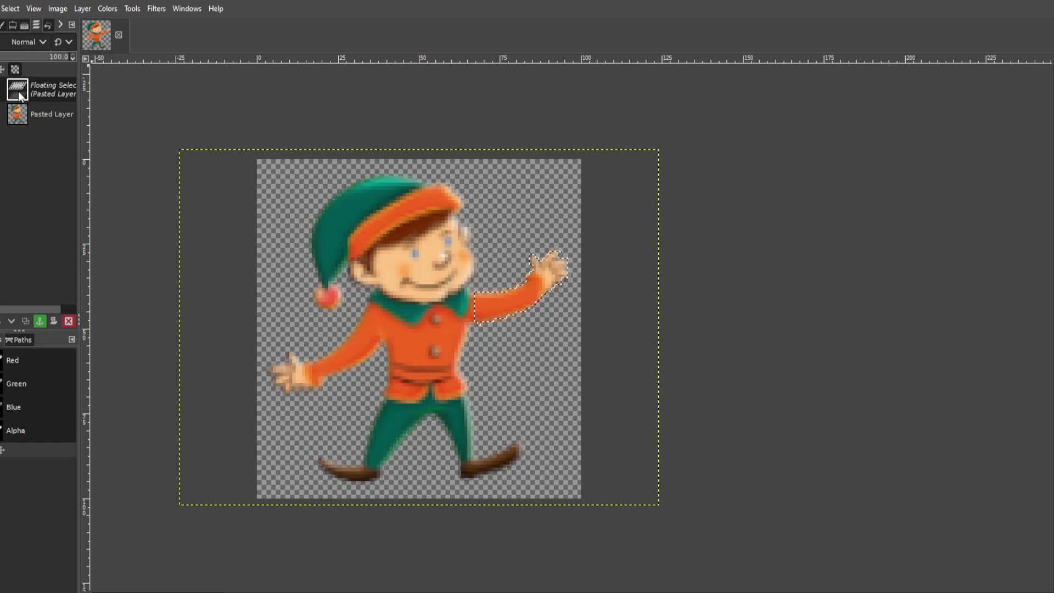
Step: Paste the raised arm onto its own new layer and nudge it slightly right and down
key("shift+ctrl+n")
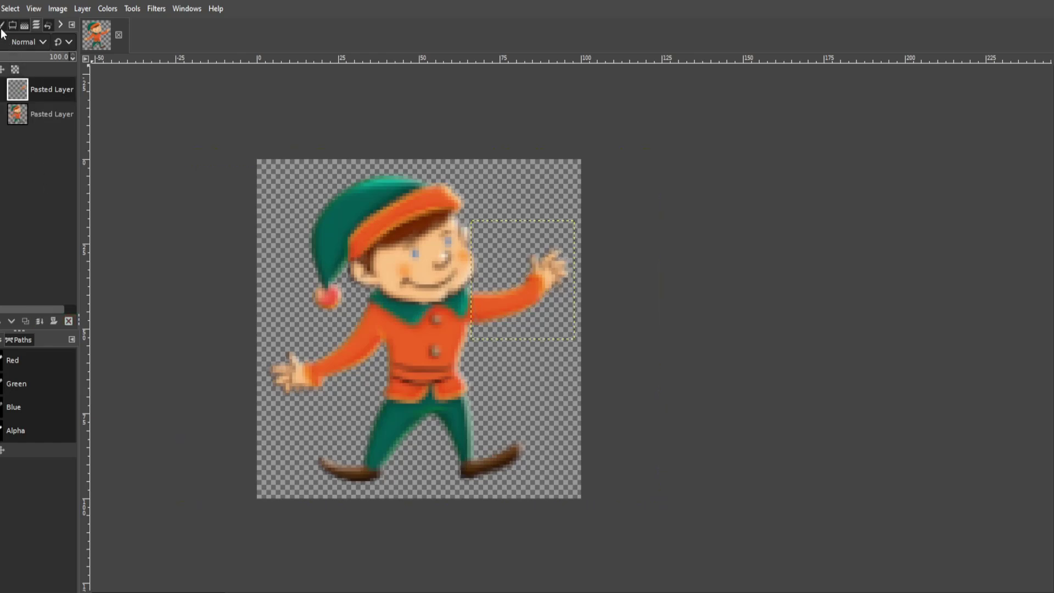
key("ctrl+v")
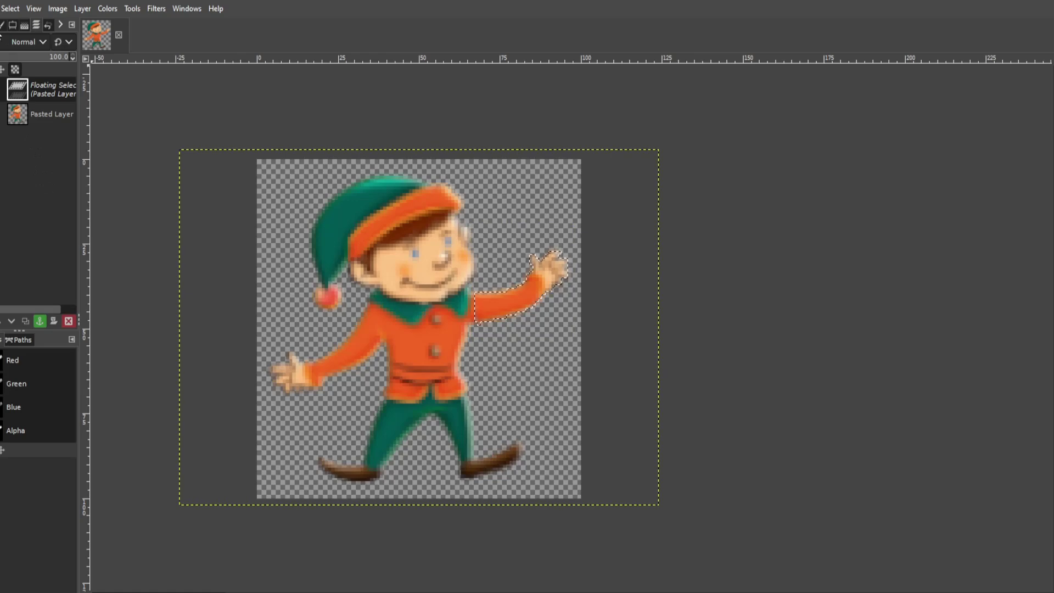
key("ctrl+z")
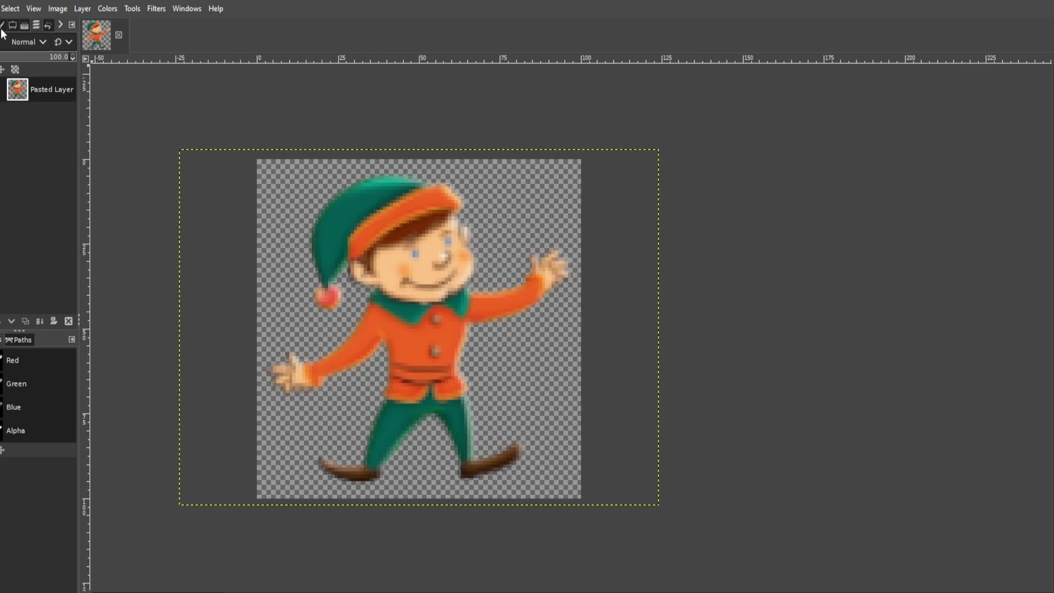
key("ctrl+z")
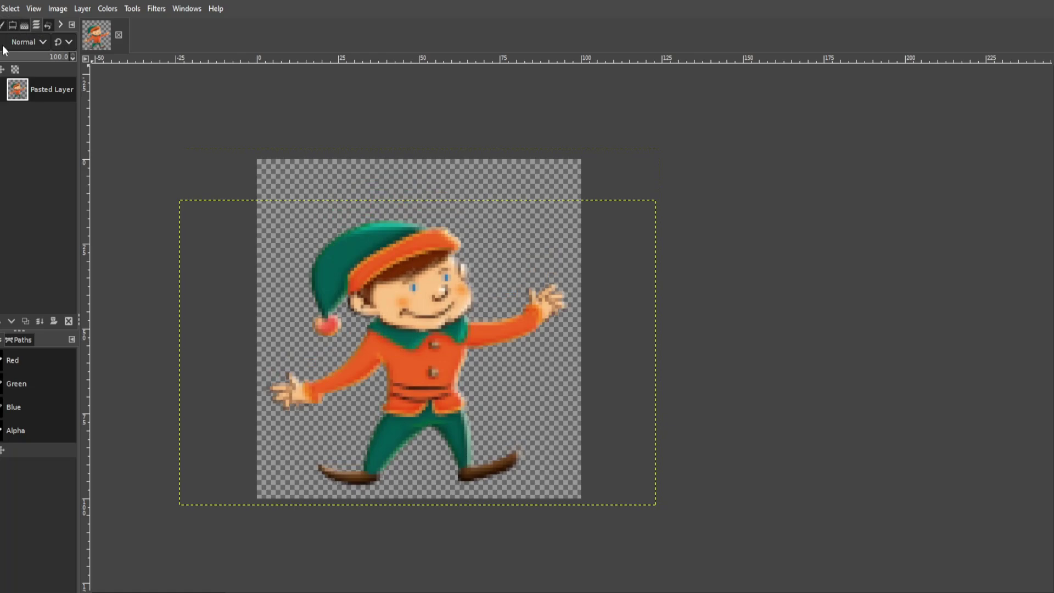
key("ctrl+y")
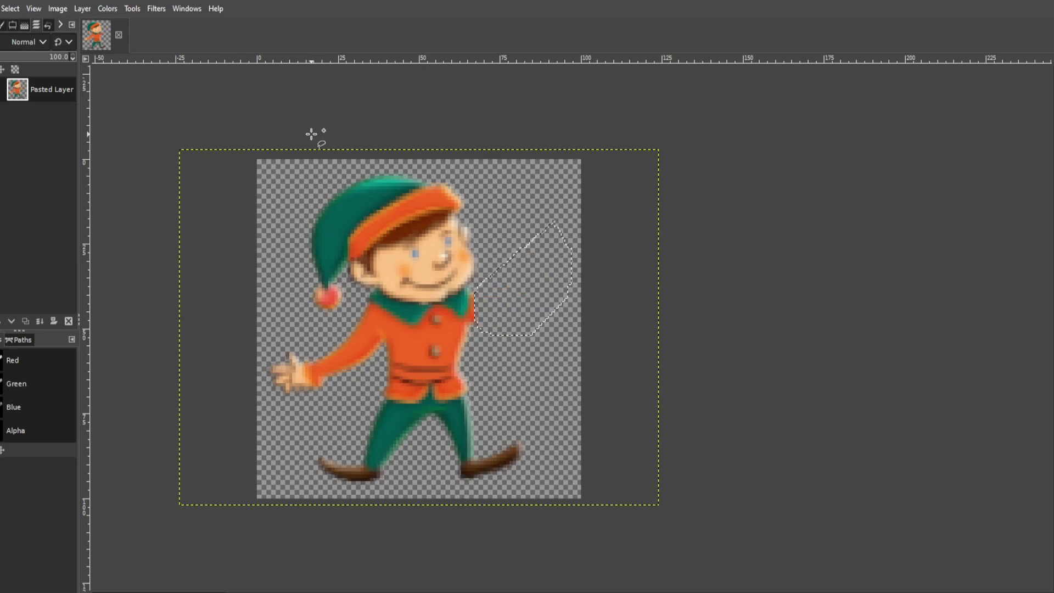
key("ctrl+v")
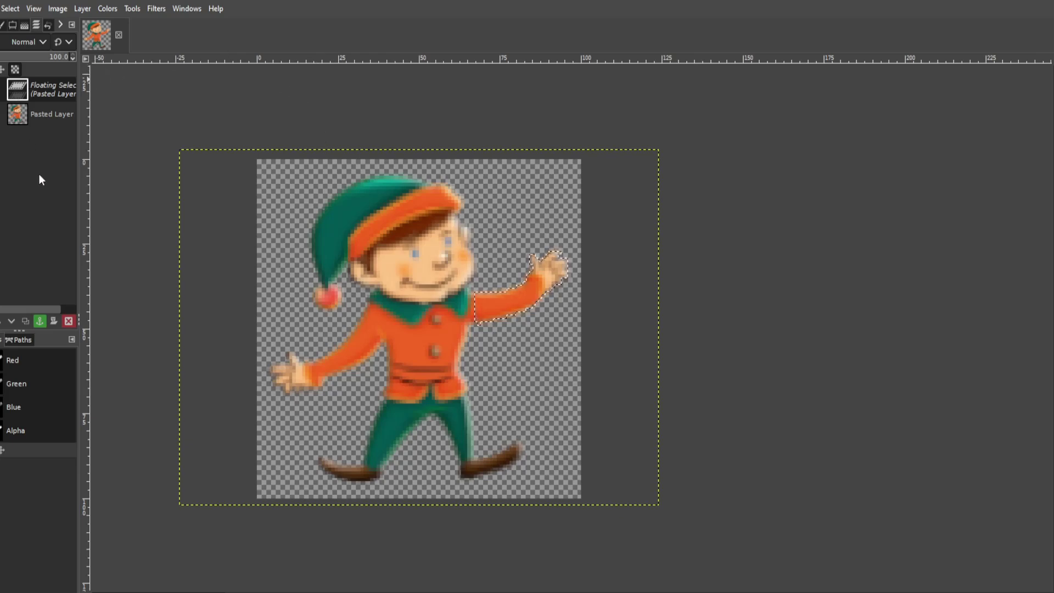
key("shift+ctrl+n")
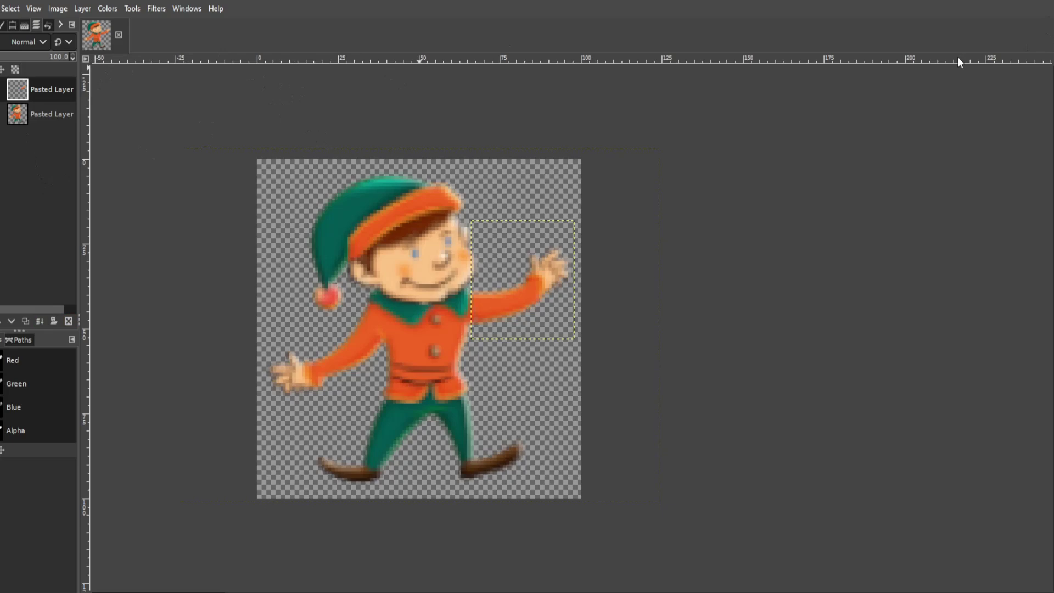
mouse_move(497, 299)
left_mouse_down()
mouse_move(508, 303)
mouse_move(496, 304)
left_mouse_up()
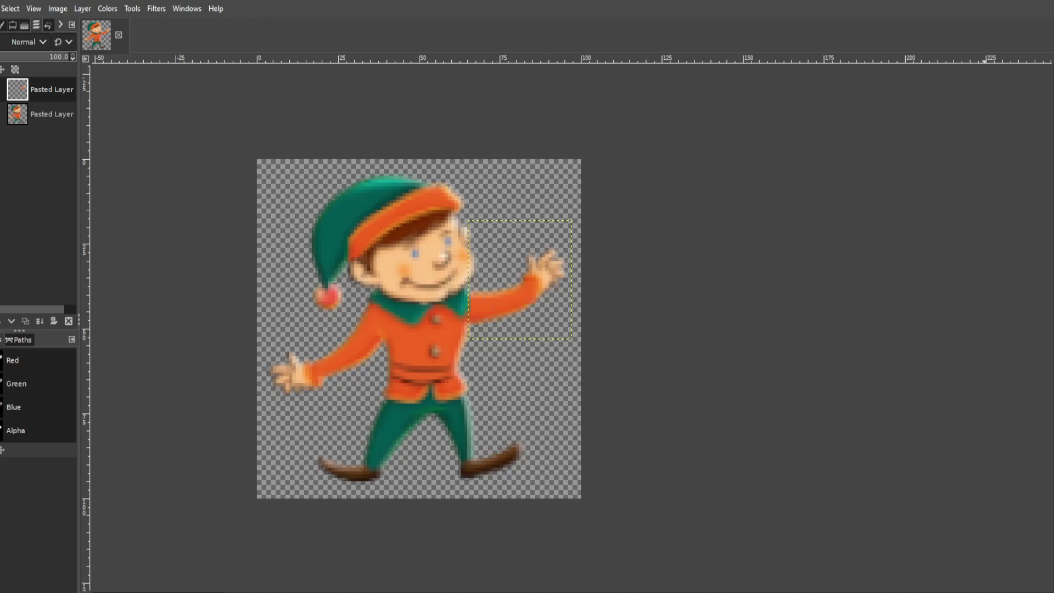
Step: Outline the elf's outstretched left arm with a free selection
left_click(363, 302)
left_click(263, 355)
left_click(263, 400)
left_click(304, 412)
left_click(341, 387)
left_click(386, 343)
left_click(391, 313)
left_click(364, 301)
key("Return")
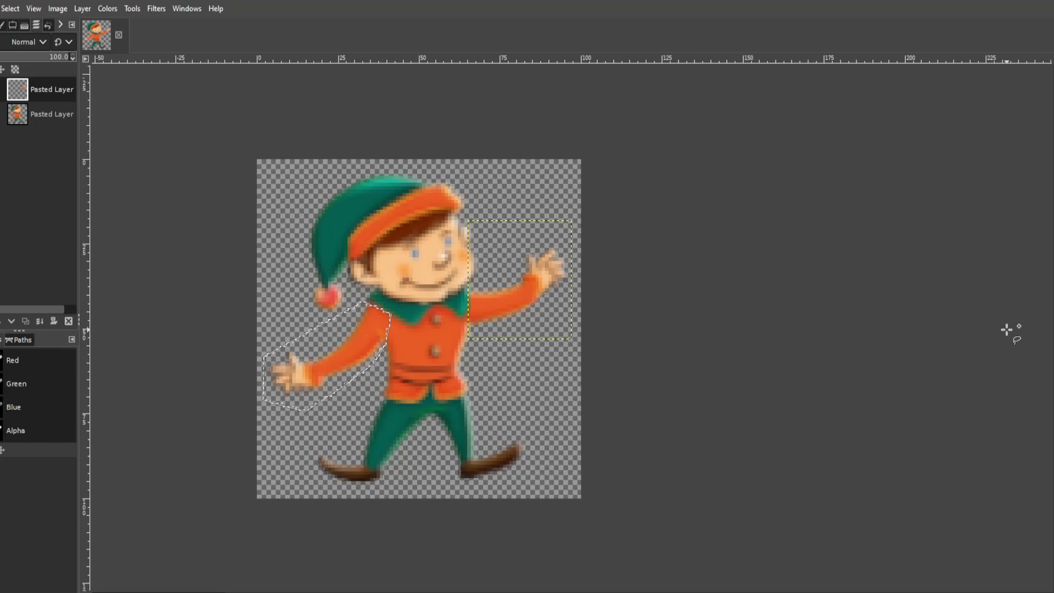
Step: Copy the left arm from the full elf layer onto its own new layer
key("ctrl+c")
key("ctrl+v")
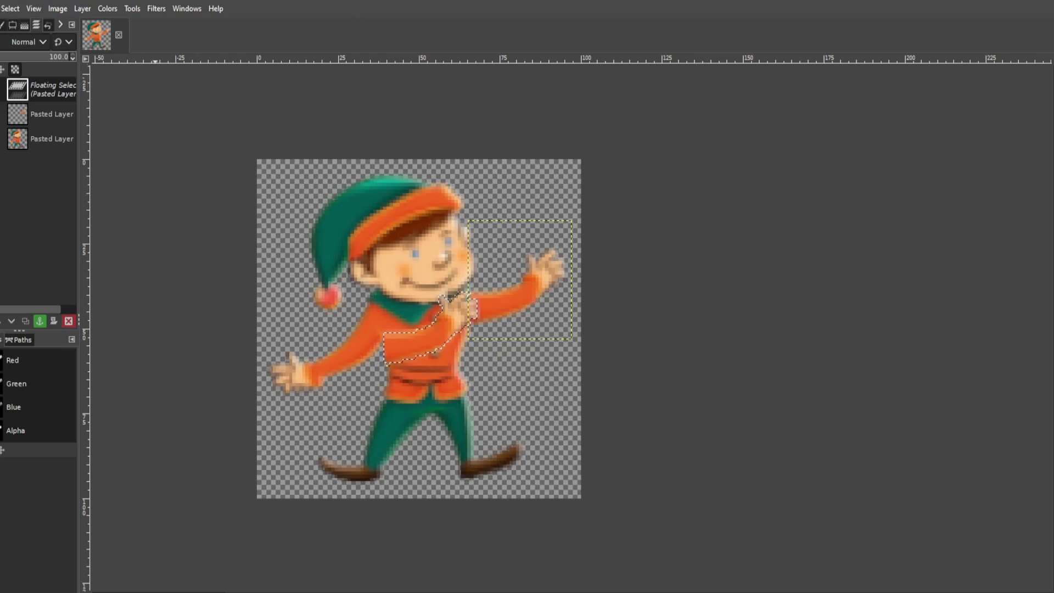
key("ctrl+z")
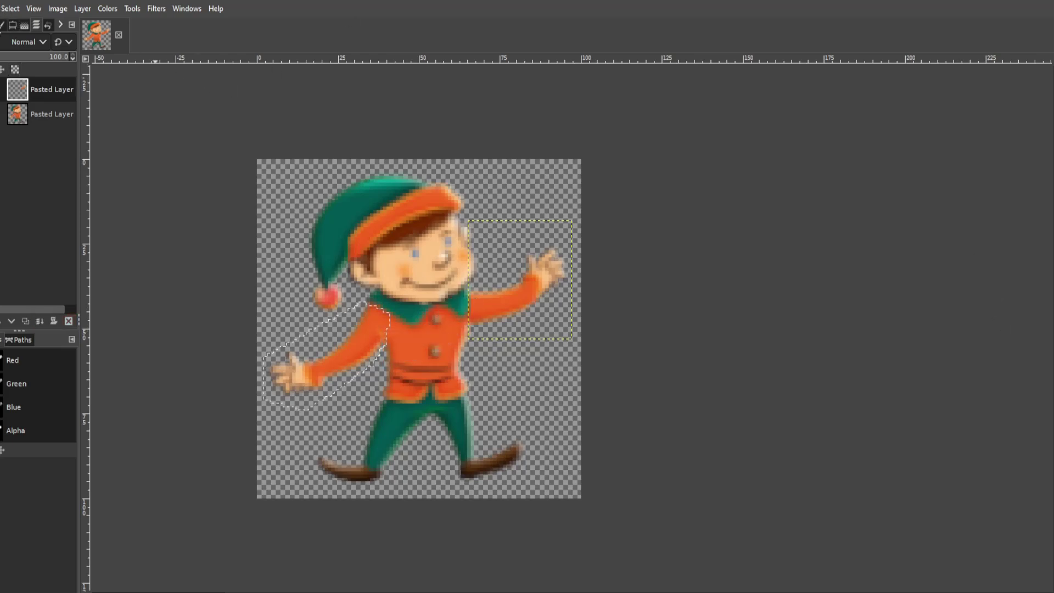
left_click(6, 111)
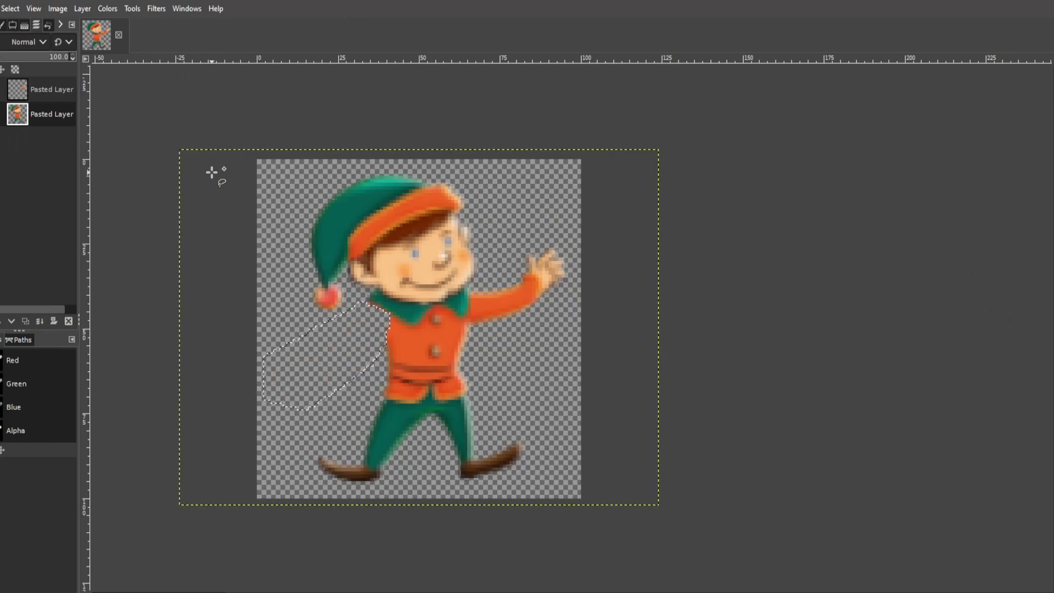
key("ctrl+v")
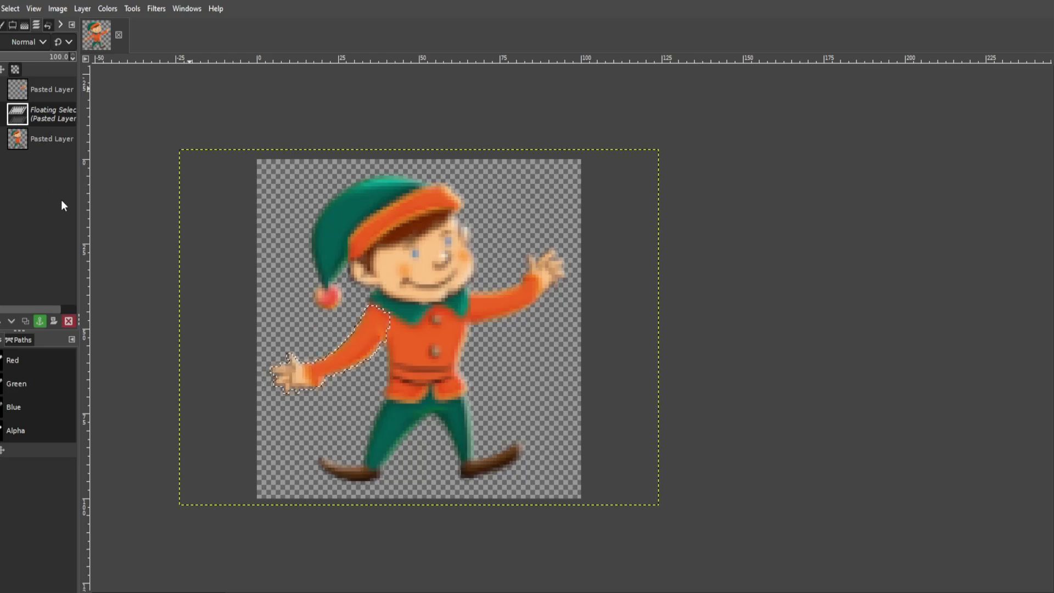
key("shift+ctrl+n")
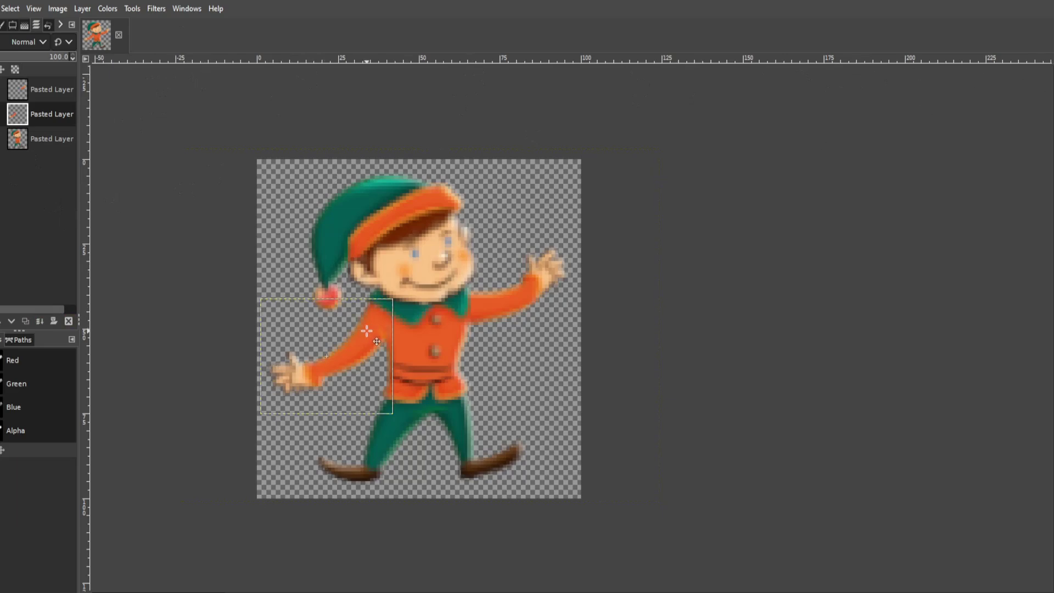
Step: Fine-tune the positions of the left-arm and raised-arm layers by a pixel or two
mouse_move(363, 327)
left_mouse_down()
mouse_move(354, 329)
mouse_move(365, 322)
left_mouse_up()
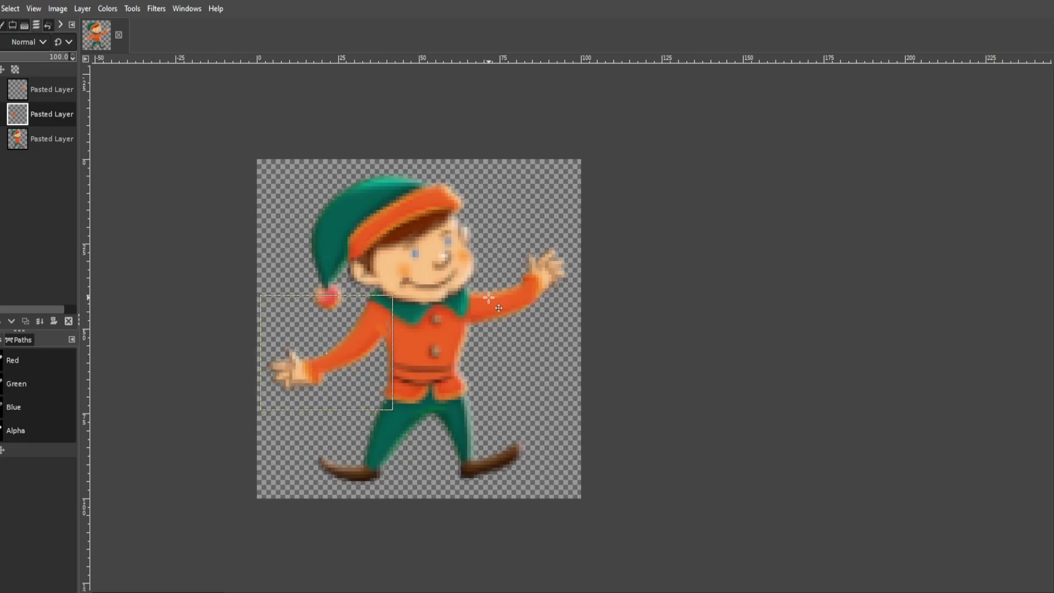
key("Left")
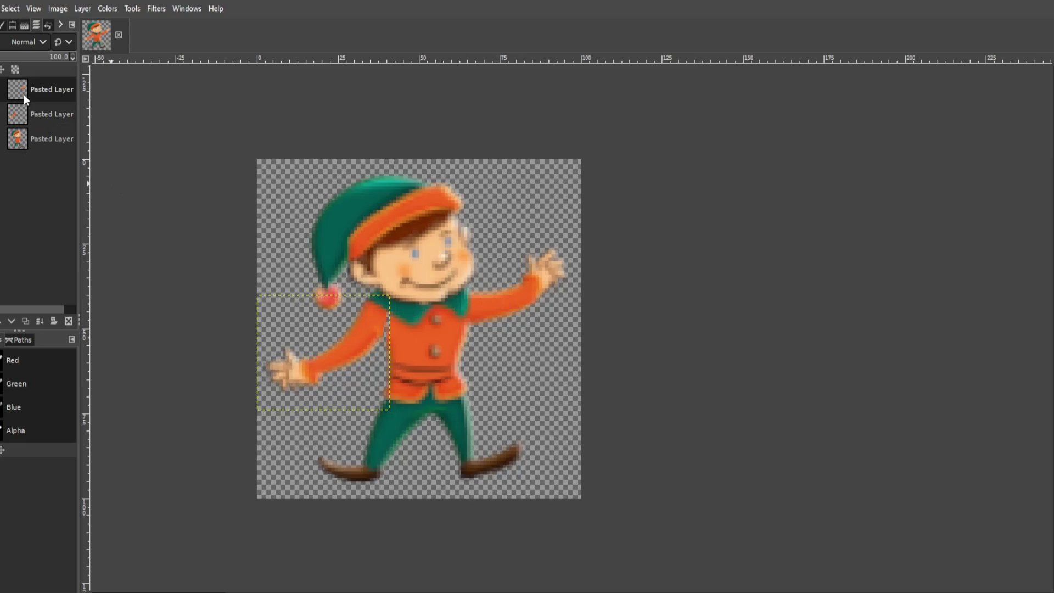
left_click(24, 95)
left_click_drag(495, 301, 496, 301)
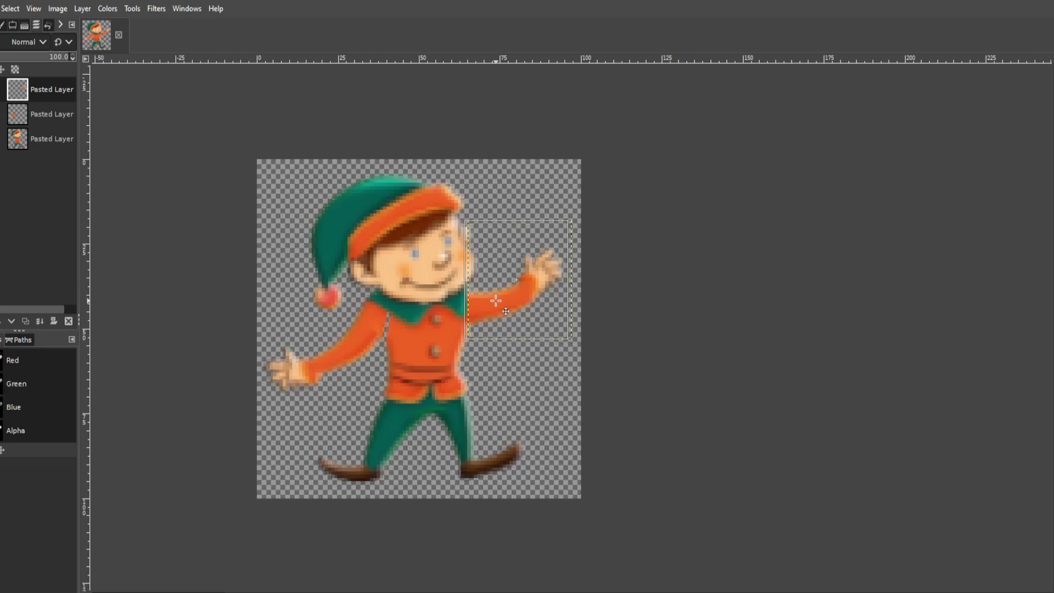
key("Right")
key("Right")
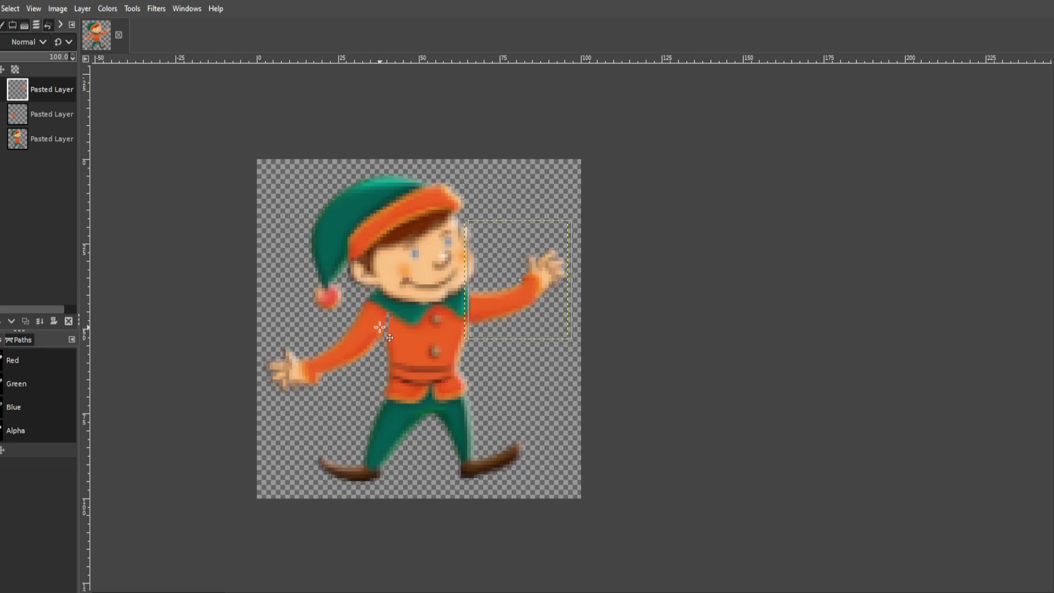
left_click(15, 121)
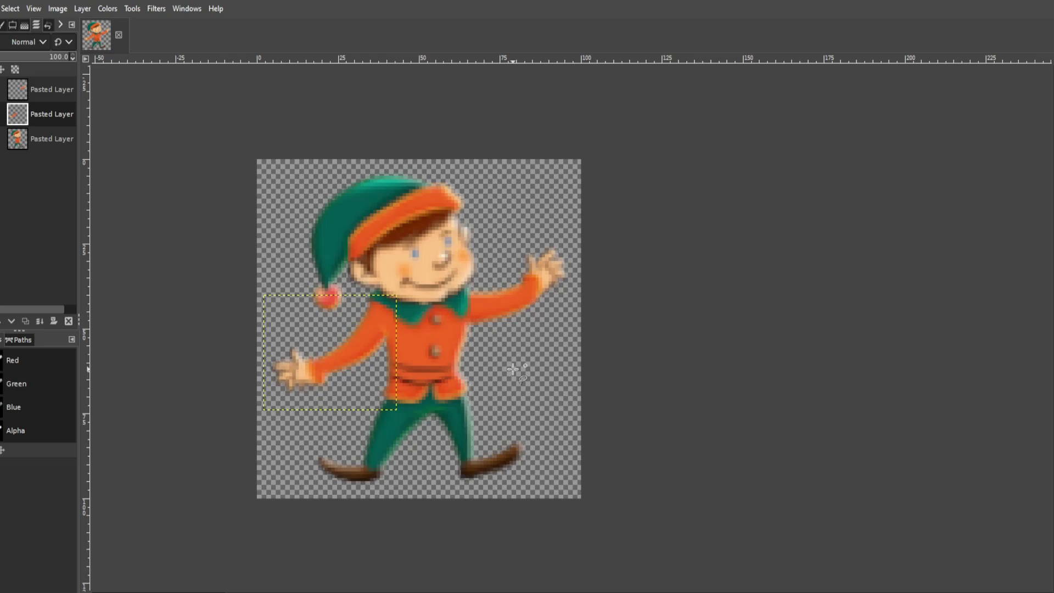
Step: Outline the leg on the right of the image, down around the shoe
left_click(477, 388)
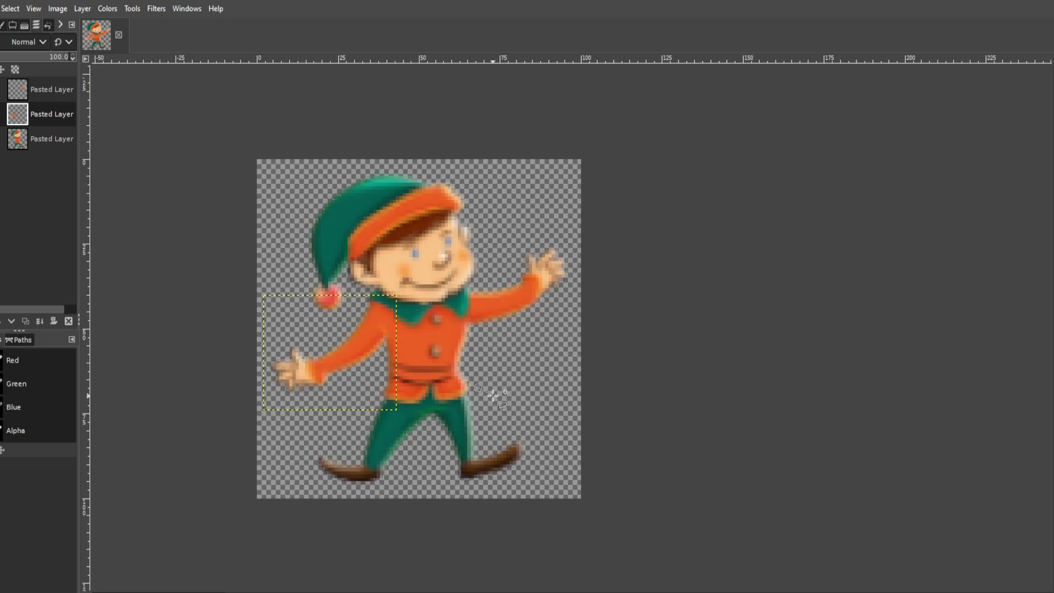
left_click(534, 439)
left_click(526, 490)
left_click(451, 494)
left_click(433, 420)
left_click(434, 398)
left_click(478, 388)
key("Return")
Step: Cut the leg from the elf layer onto its own new layer and raise it slightly
key("ctrl+v")
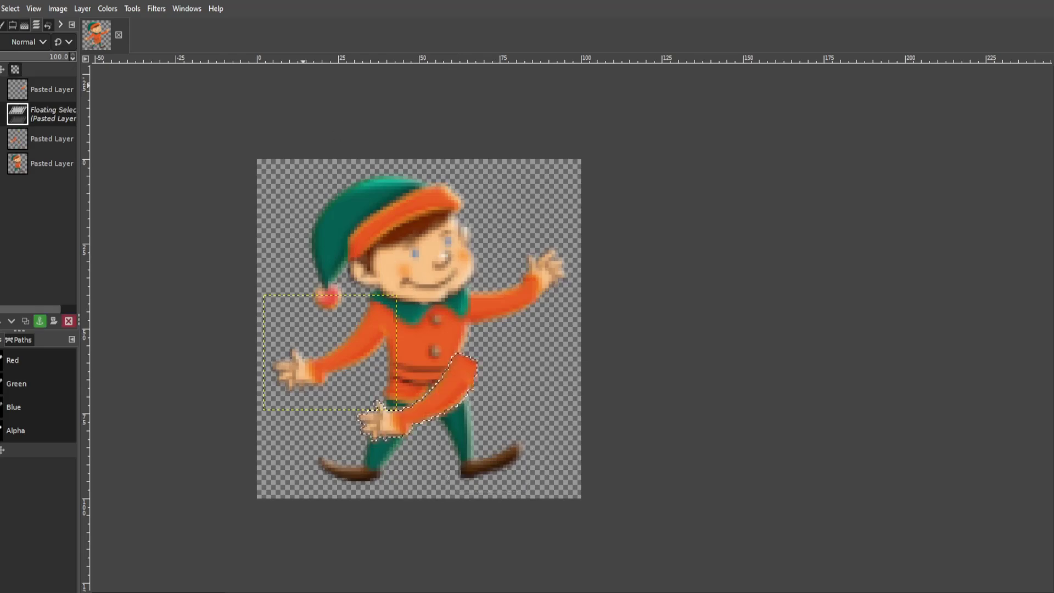
key("ctrl+z")
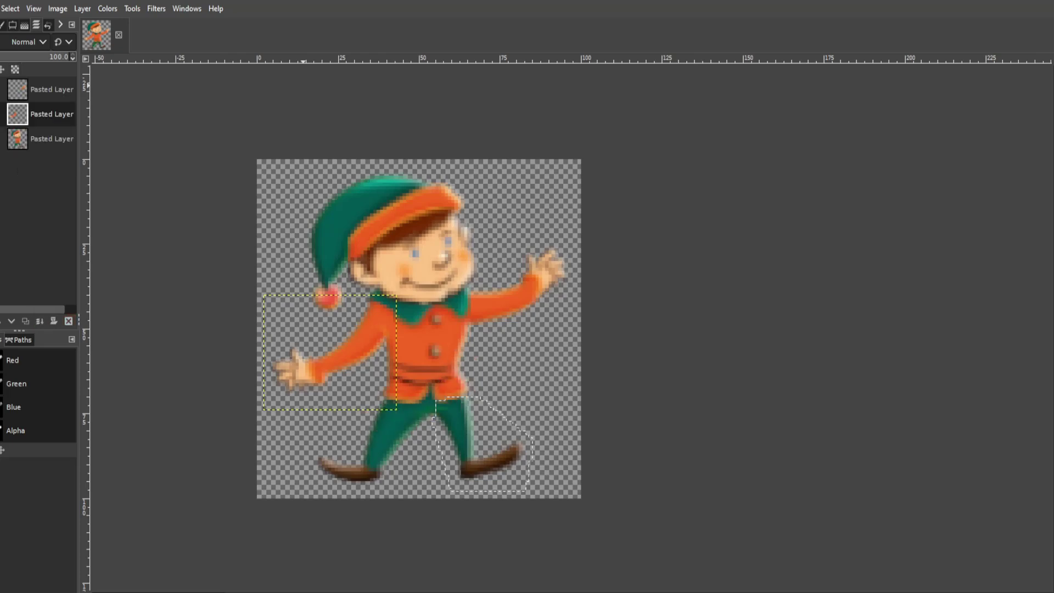
left_click(30, 141)
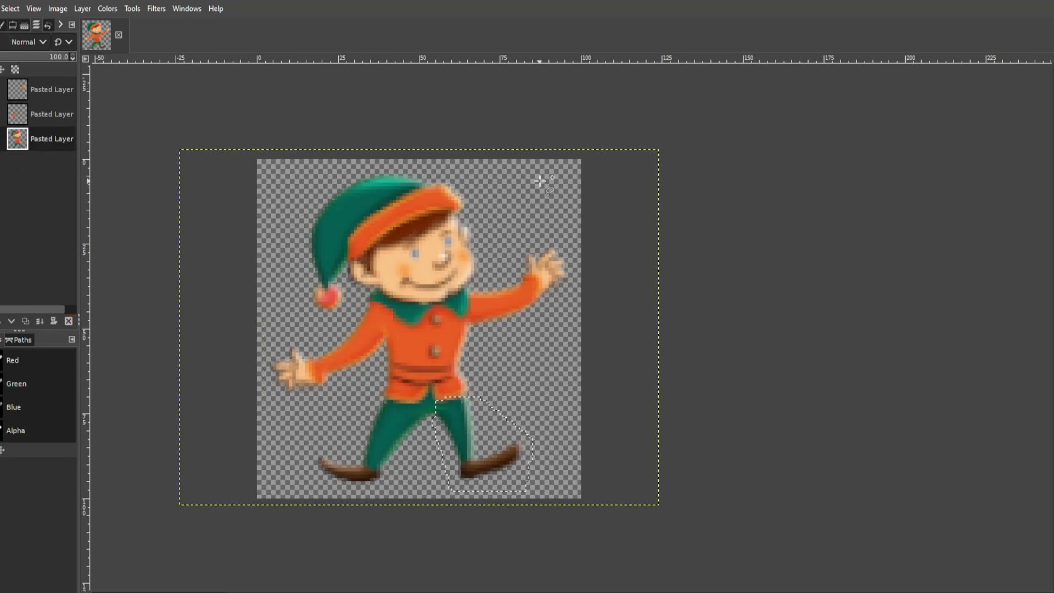
key("ctrl+x")
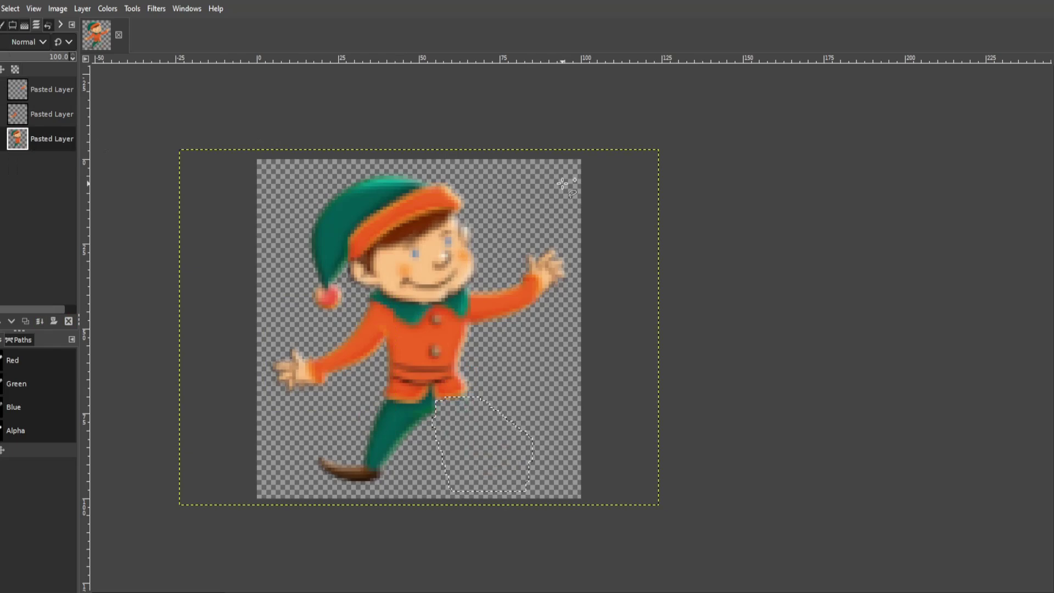
key("ctrl+v")
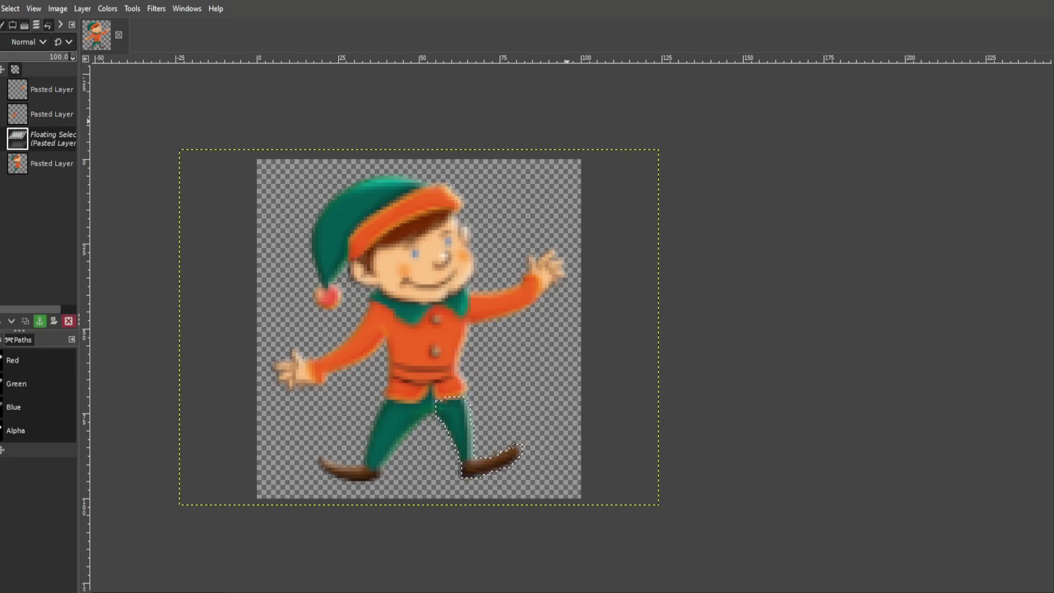
key("ctrl+shift+n")
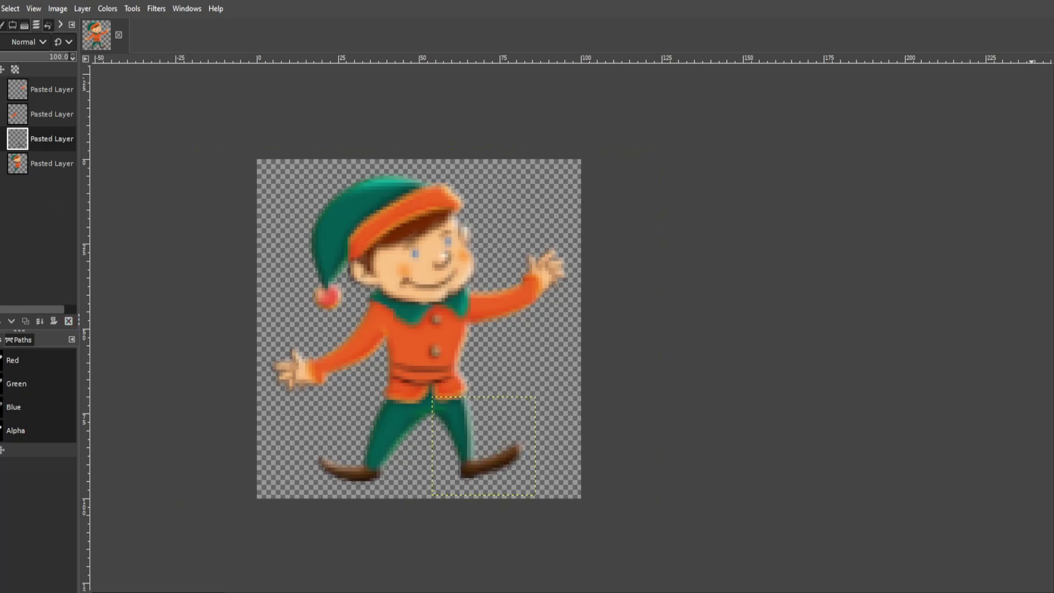
mouse_move(466, 413)
left_mouse_down()
mouse_move(473, 422)
mouse_move(466, 416)
left_mouse_up()
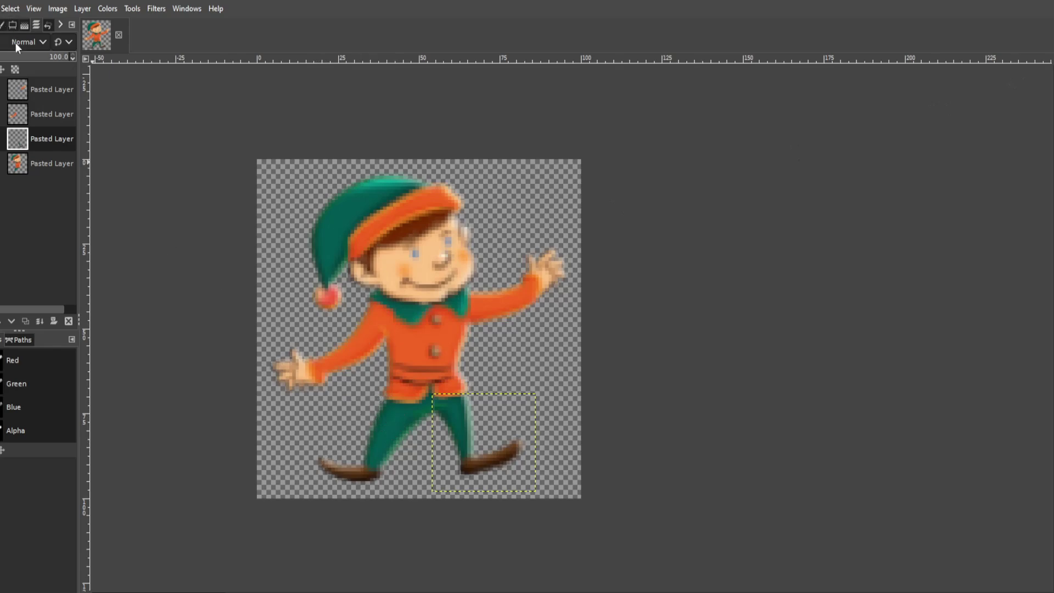
Step: Outline the leg on the left of the elf, from waist to shoe
left_click(380, 393)
left_click(311, 450)
left_click(313, 490)
left_click(355, 490)
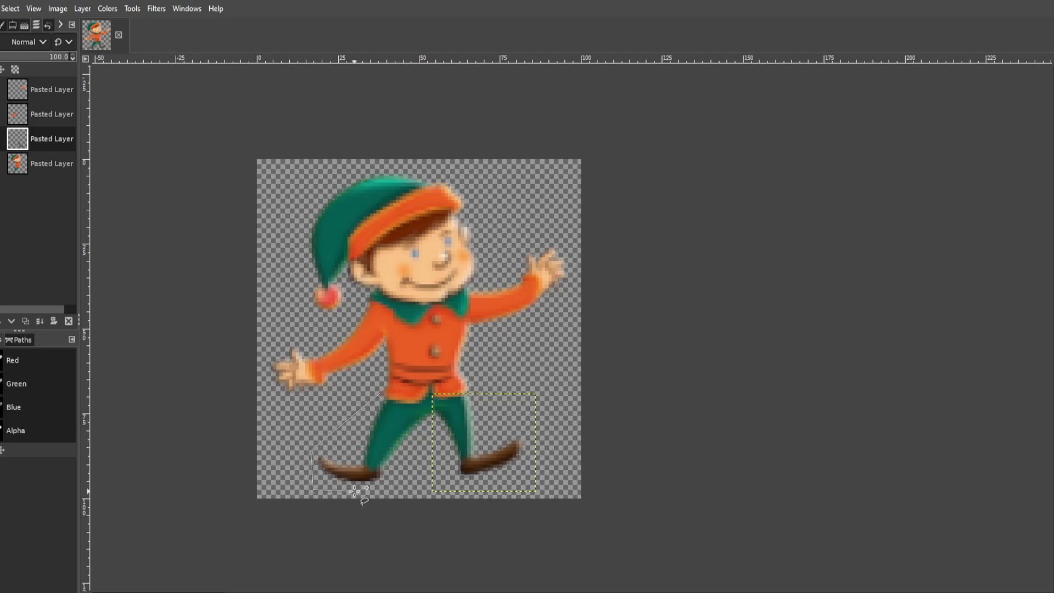
left_click(389, 488)
left_click(405, 455)
left_click(418, 422)
left_click(430, 392)
left_click(381, 391)
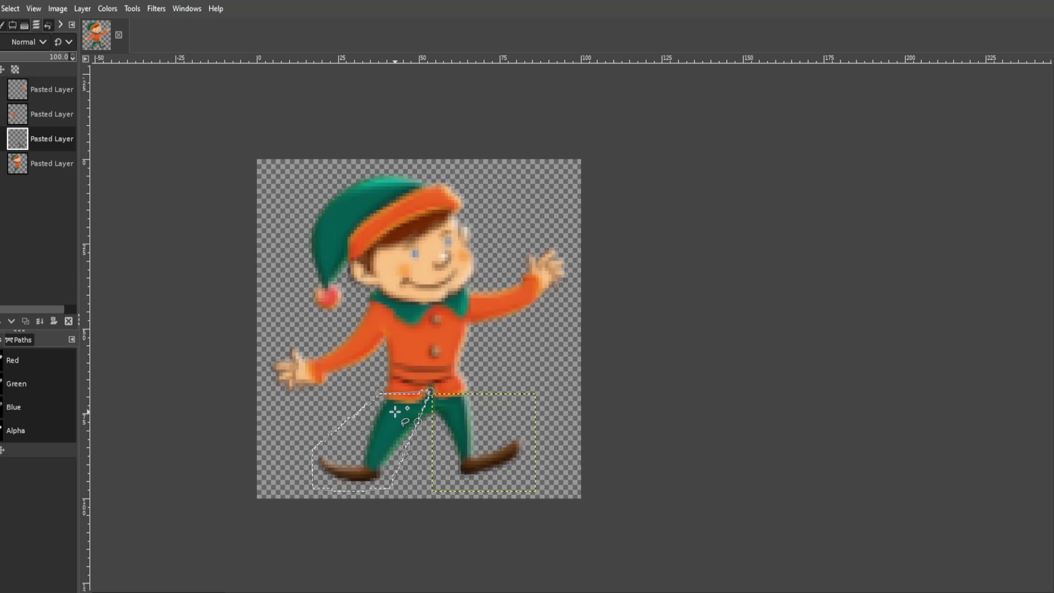
Step: Undo the warped leg and copy the left leg from the original layer onto a new layer
left_click_drag(381, 394, 431, 400)
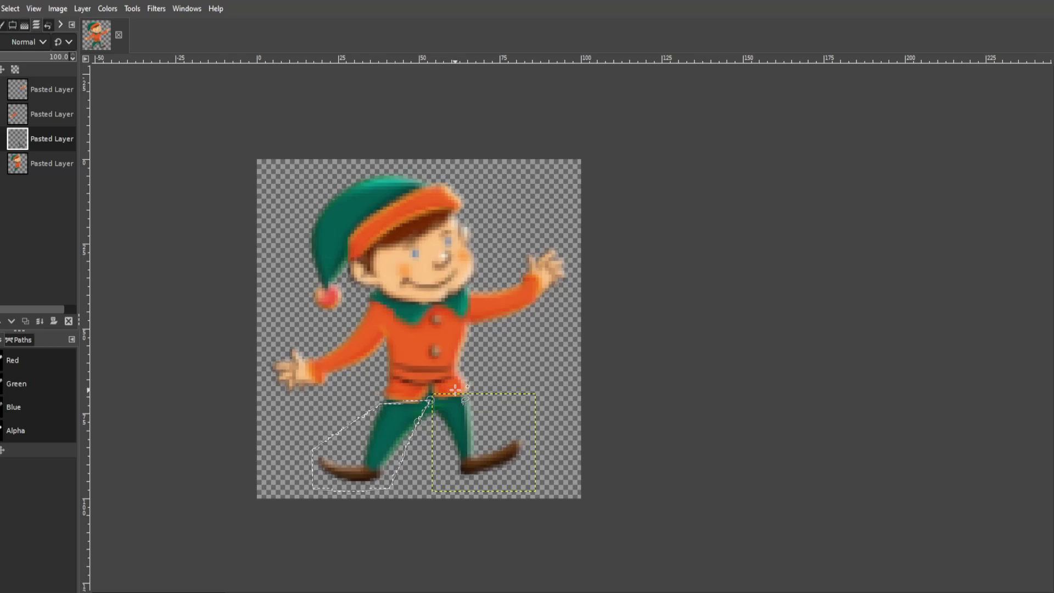
key("Return")
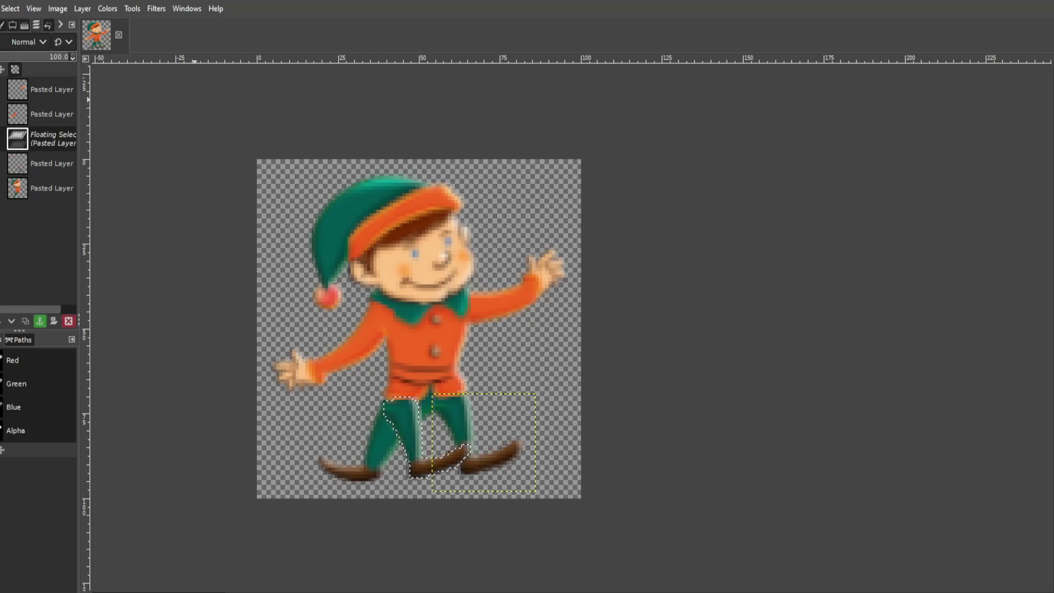
key("ctrl+z")
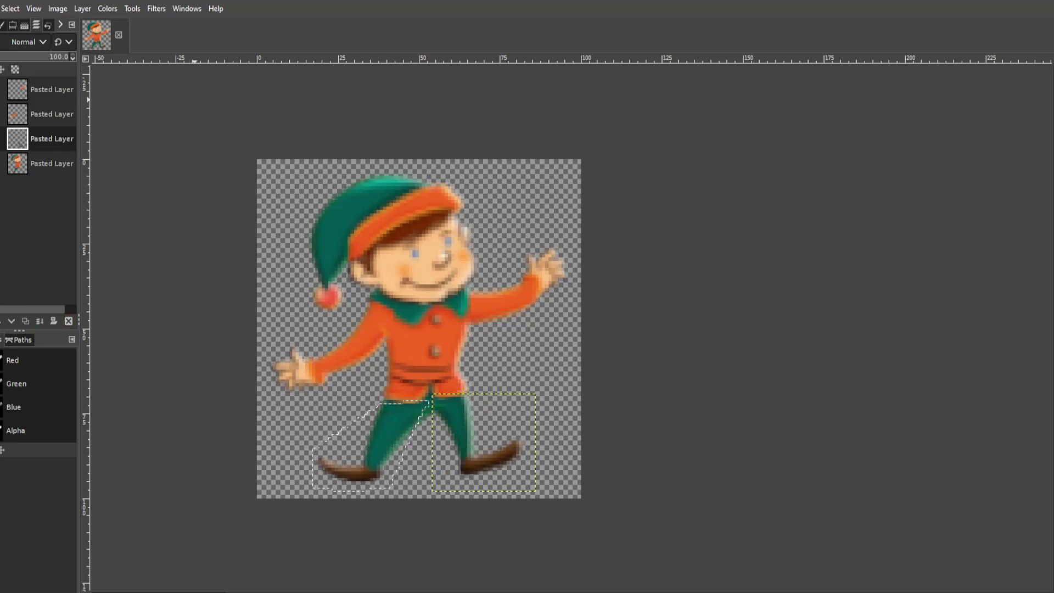
left_click(16, 163)
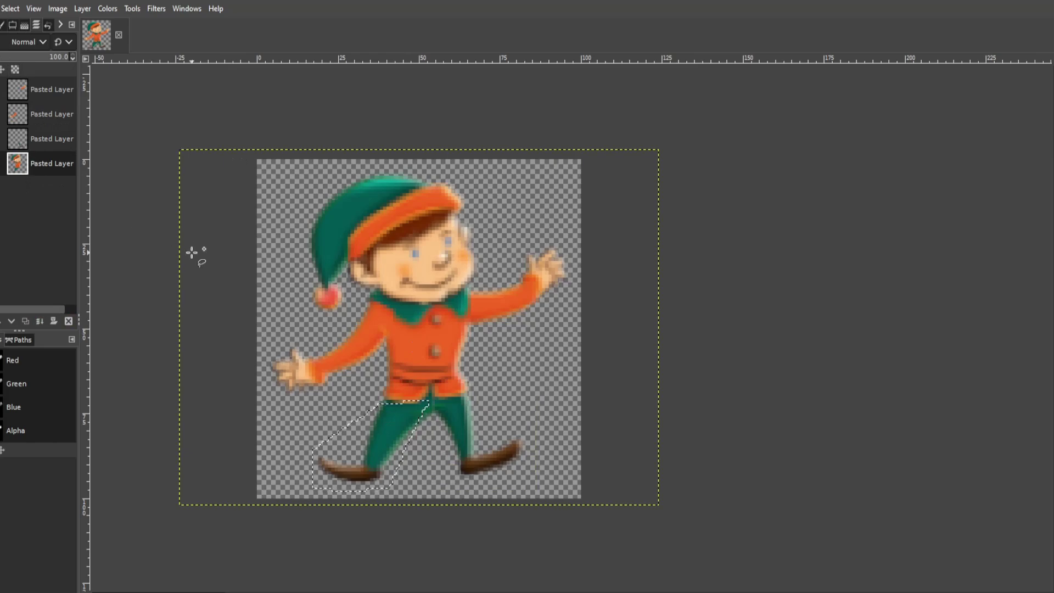
key("ctrl+c")
key("ctrl+v")
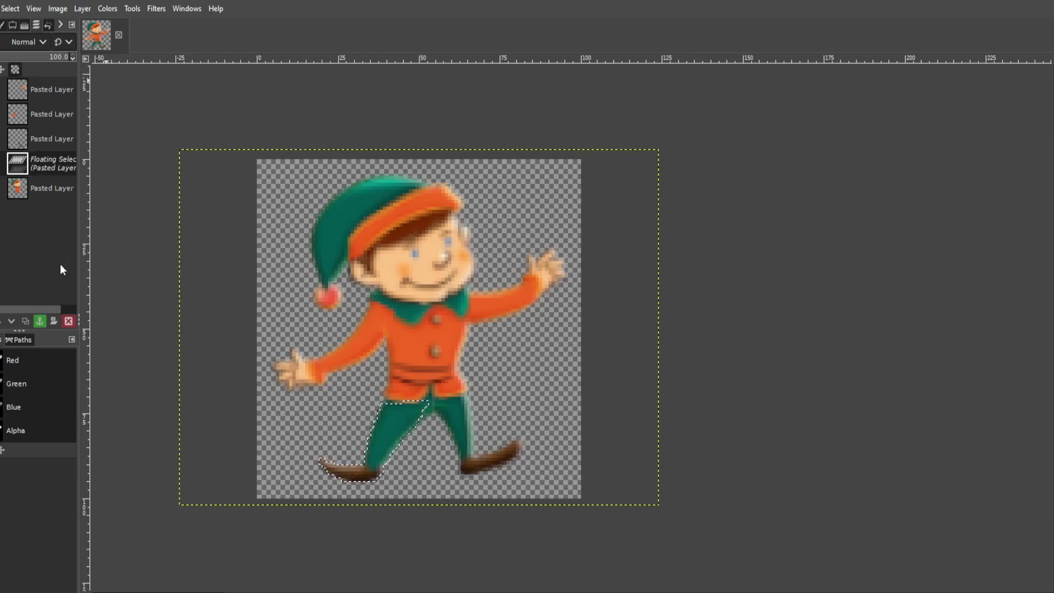
key("shift+ctrl+n")
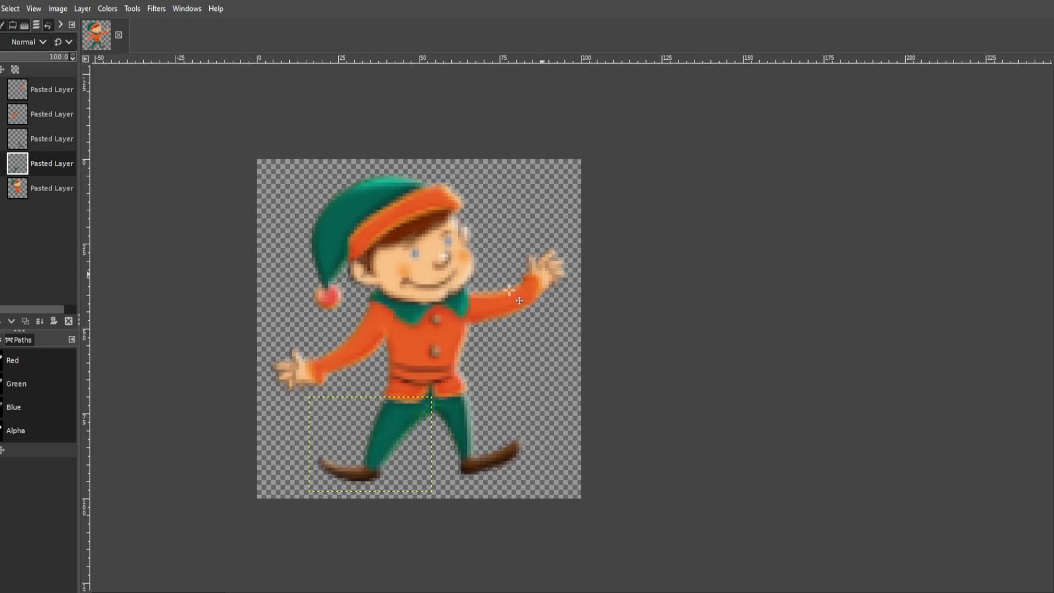
mouse_move(402, 412)
left_mouse_down()
mouse_move(390, 414)
mouse_move(408, 408)
left_mouse_up()
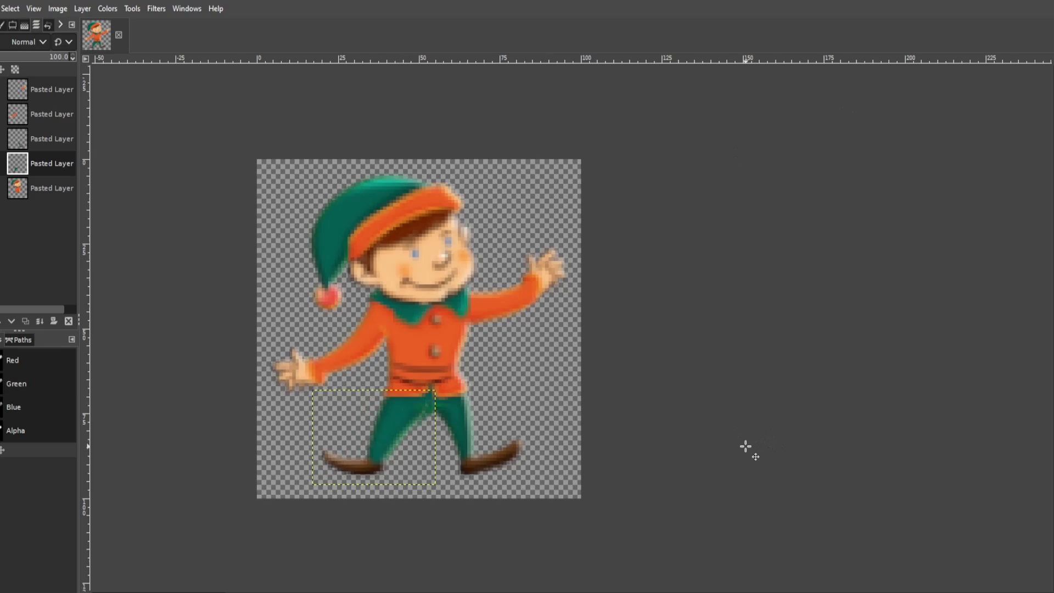
Step: Rotate the left-leg layer by -23.82° and then -34.16°, repositioning it after each turn
key("shift+r")
left_click(745, 446)
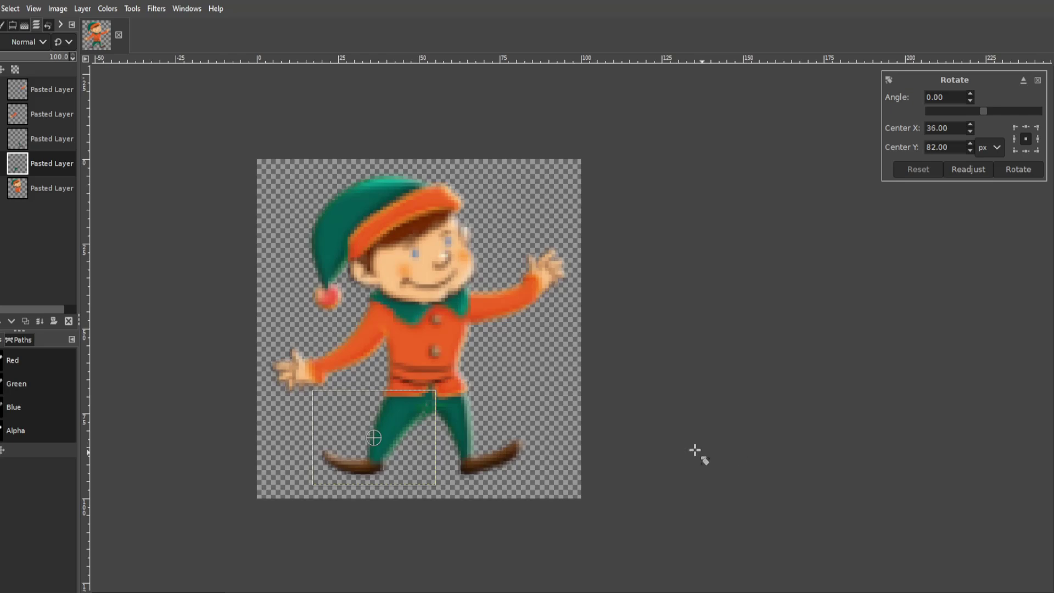
left_click_drag(402, 458, 428, 504)
left_click(1016, 170)
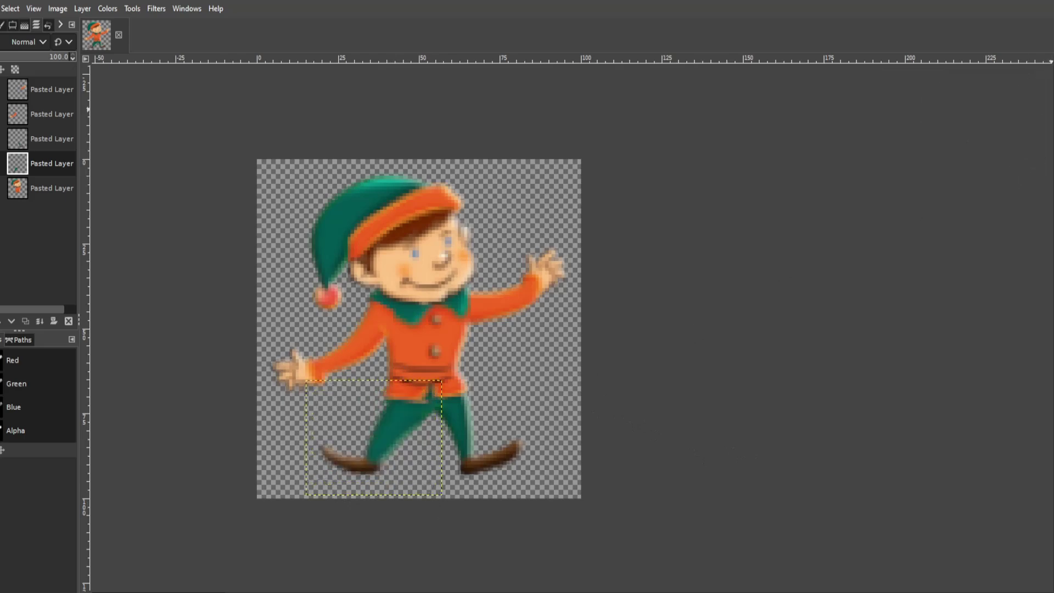
key("m")
left_click_drag(411, 418, 408, 416)
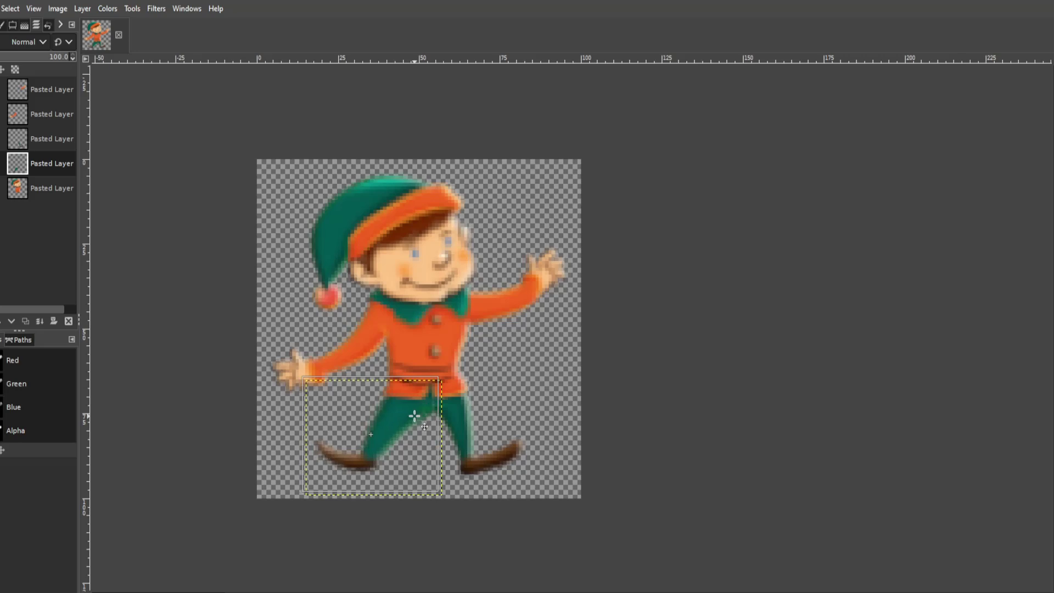
key("shift+r")
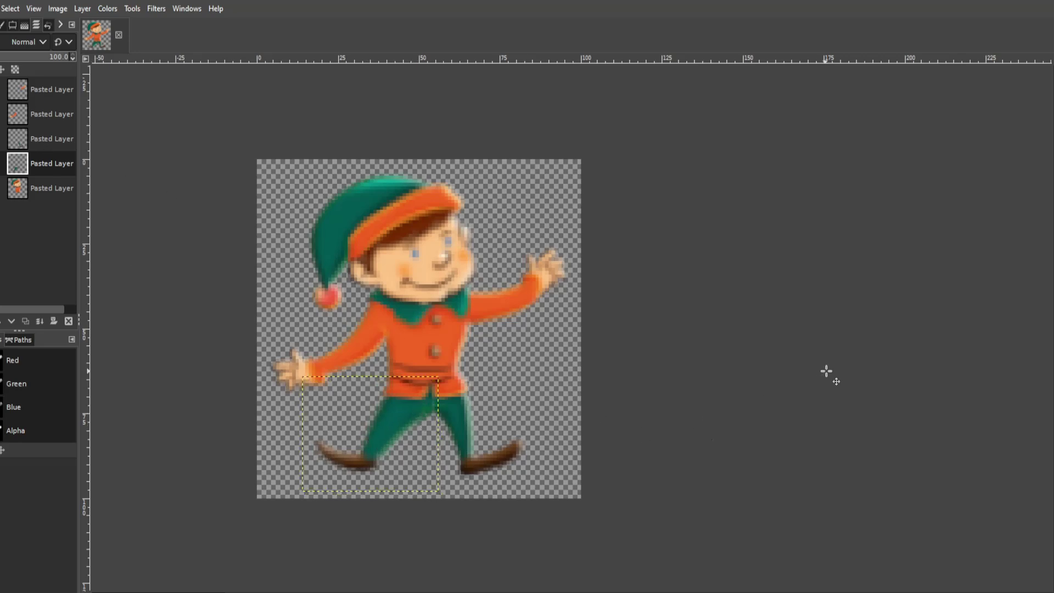
left_click(862, 366)
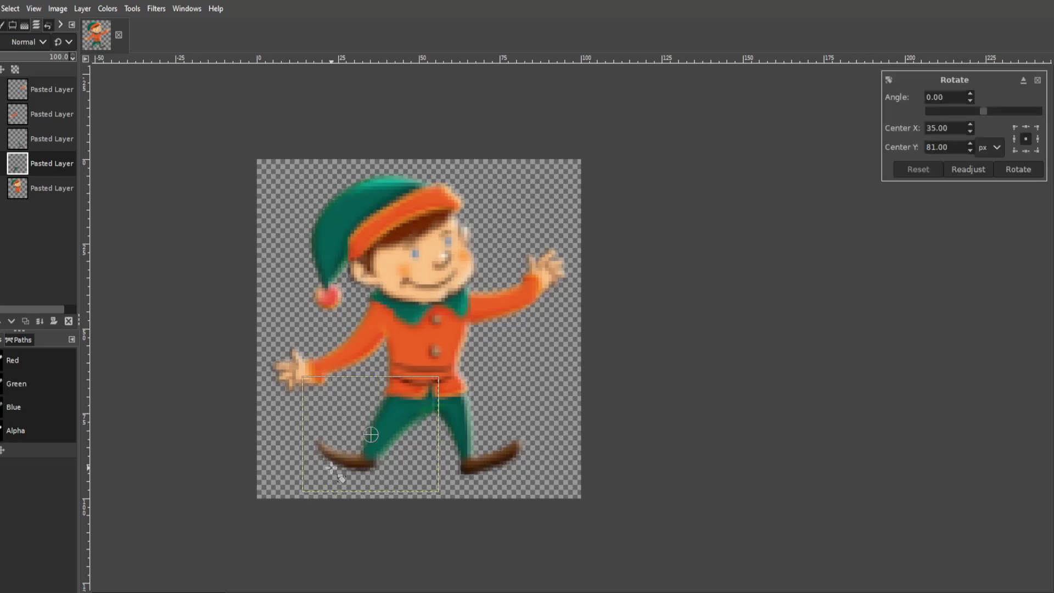
left_click_drag(324, 467, 361, 481)
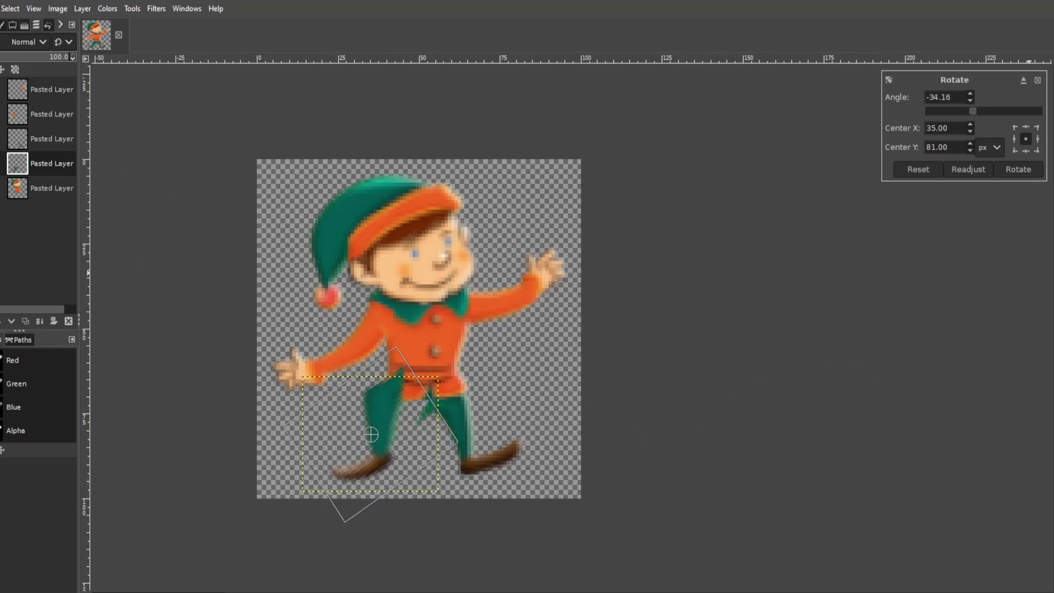
left_click(1030, 172)
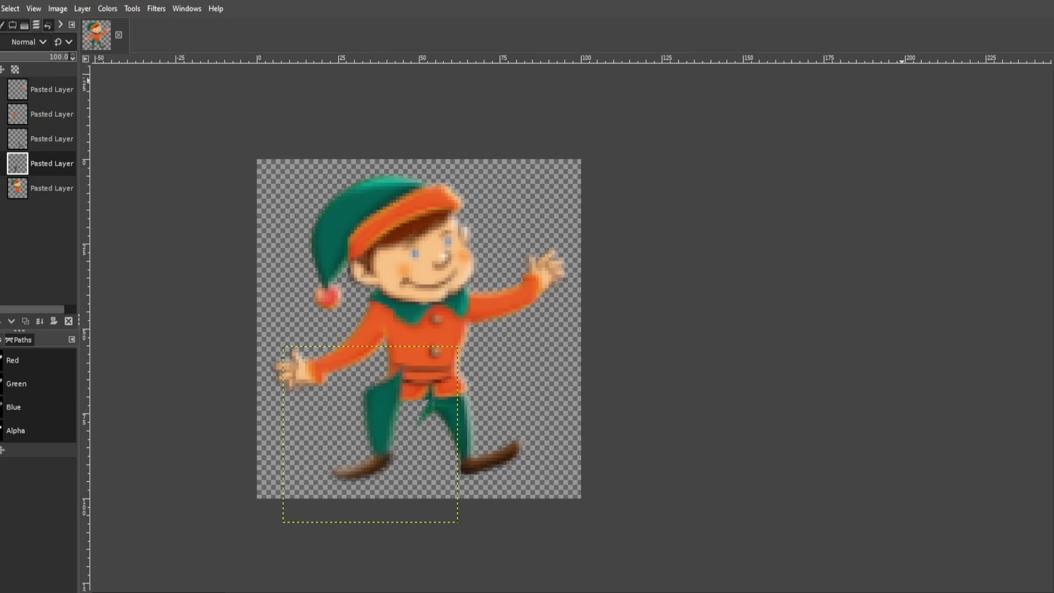
left_click_drag(386, 401, 413, 419)
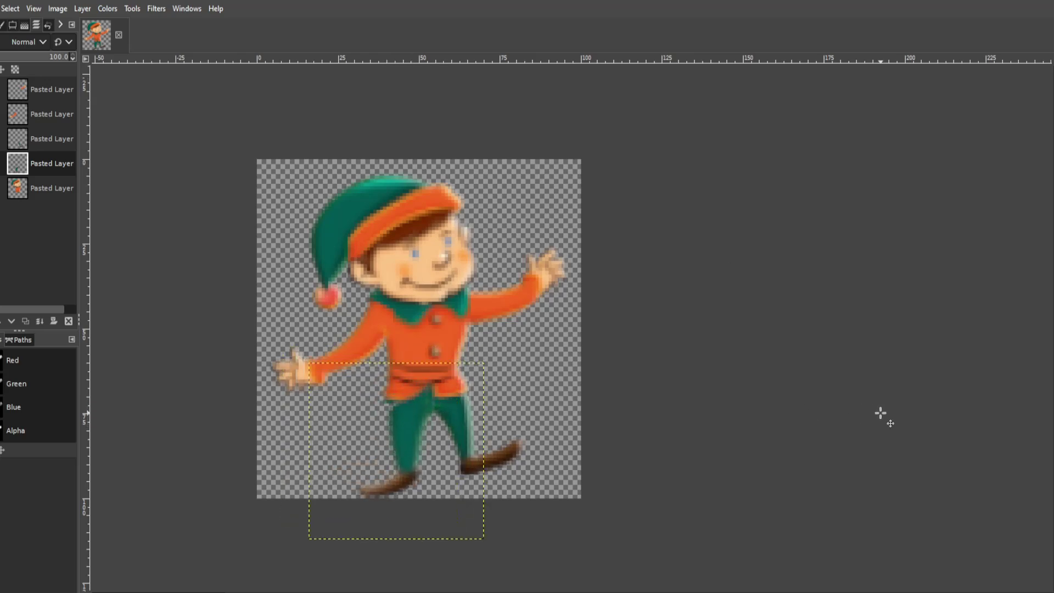
Step: Correct the leg with 7.31° and -10.01° rotations, seat it at the hip, then box-select the belt
key("shift+r")
left_click(881, 413)
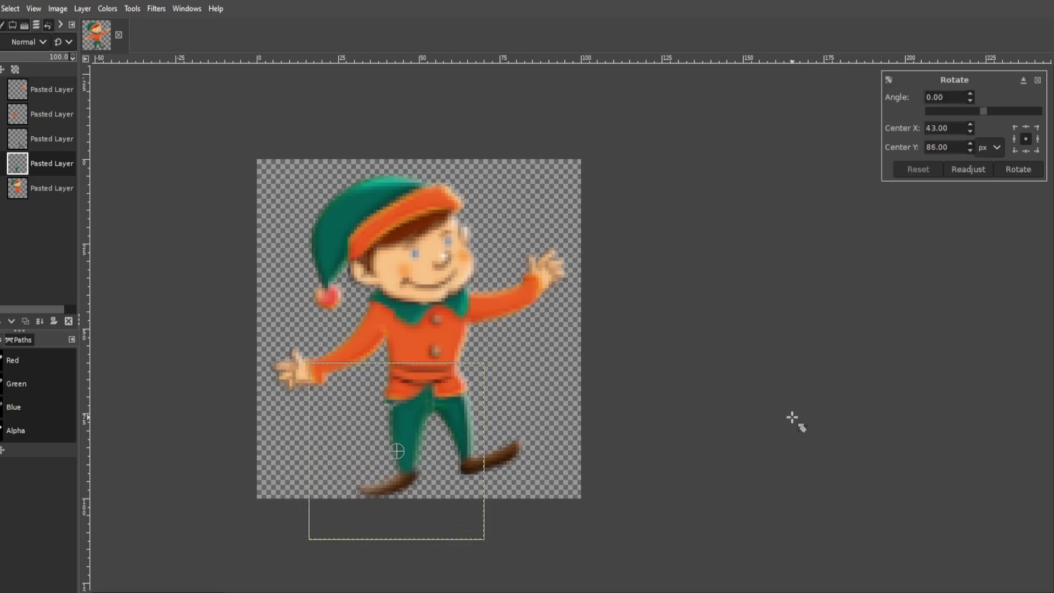
left_click_drag(337, 494, 348, 483)
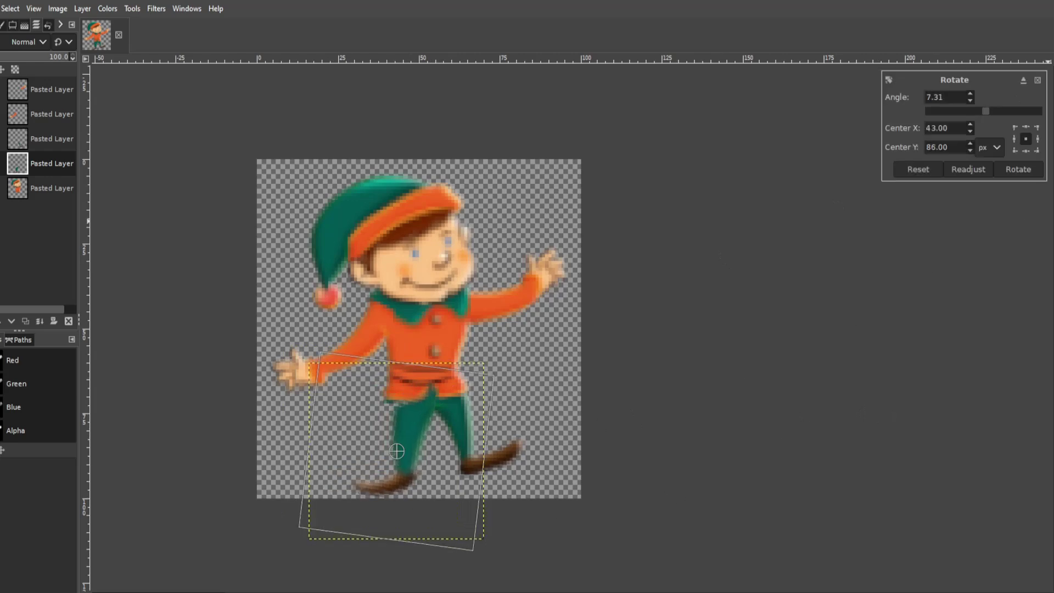
left_click(1015, 170)
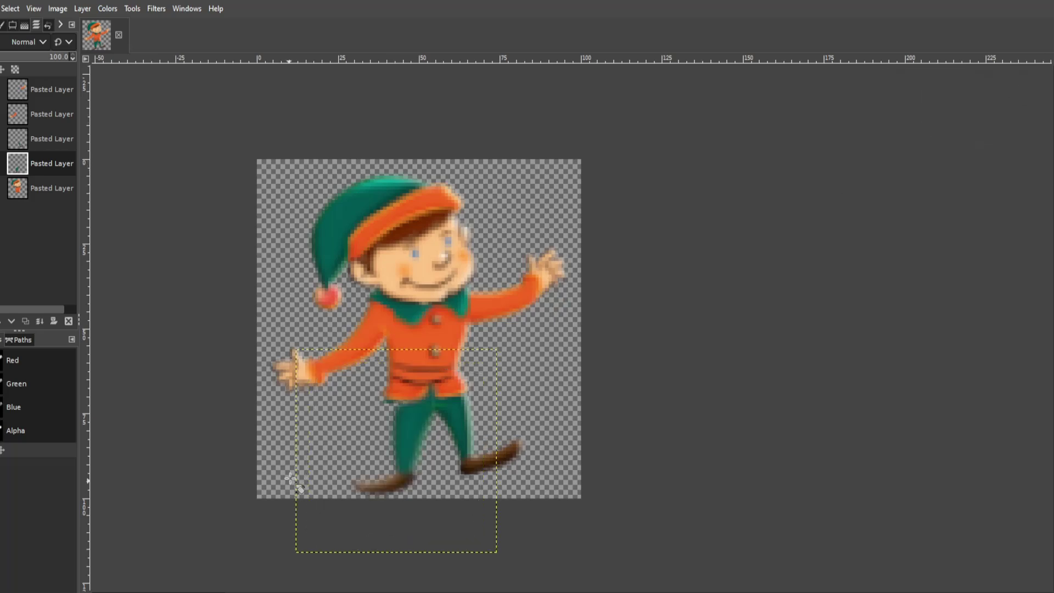
left_click_drag(409, 458, 411, 455)
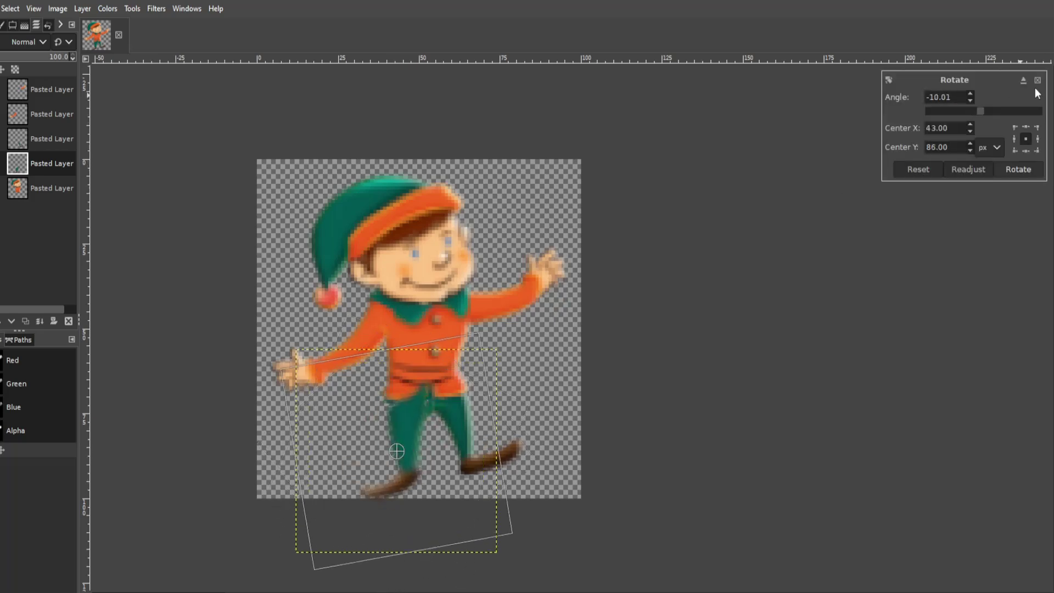
left_click(1017, 169)
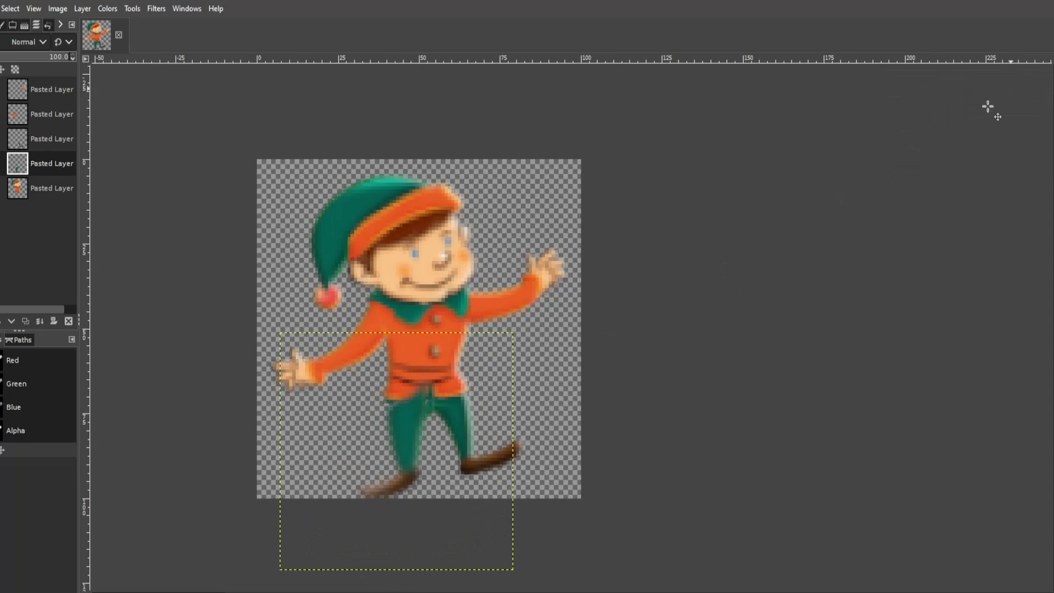
left_click_drag(404, 433, 401, 431)
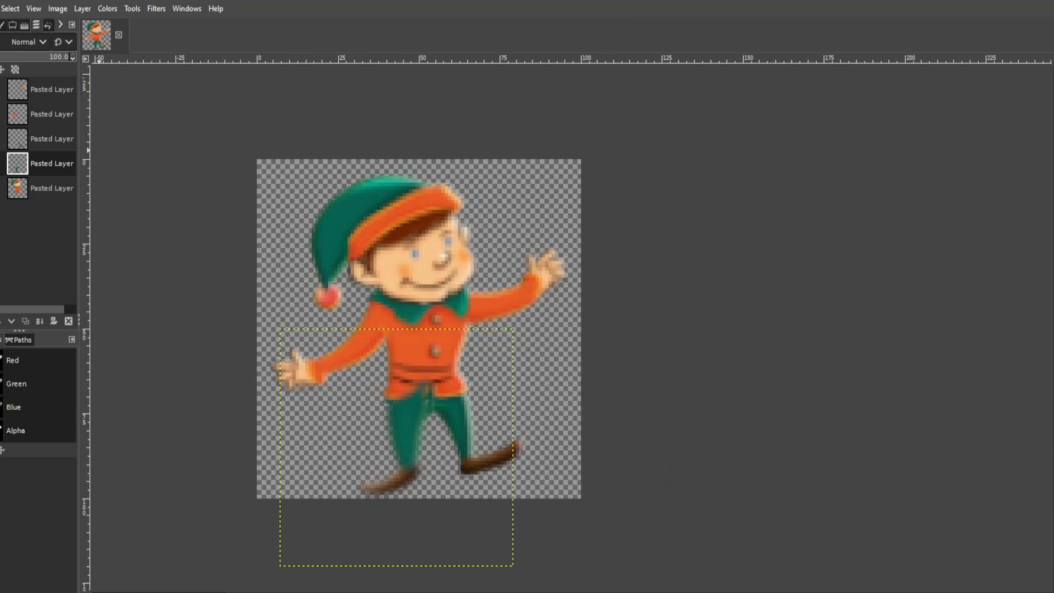
left_click_drag(444, 373, 393, 400)
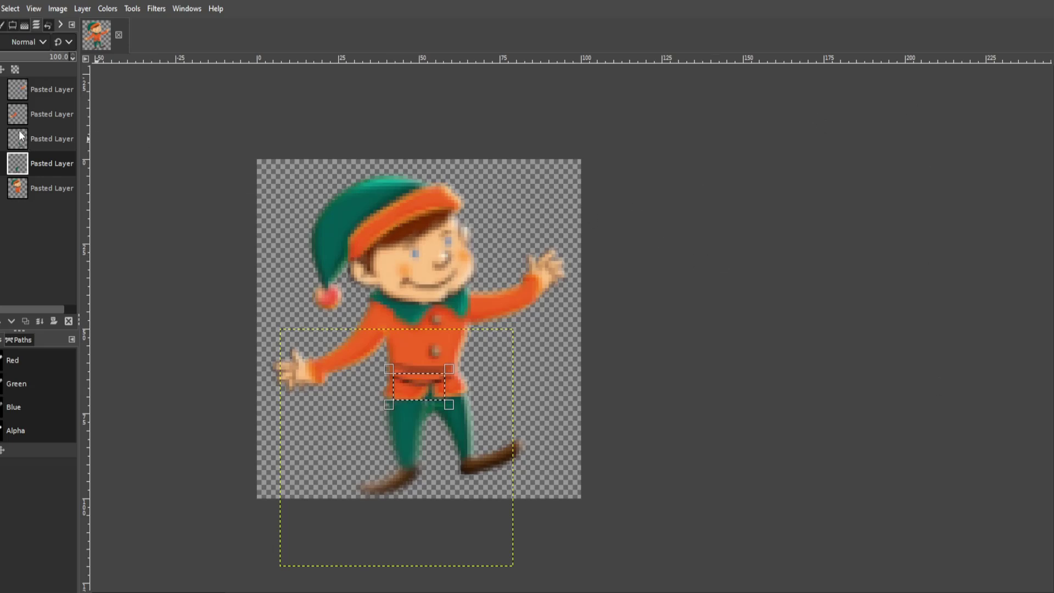
Step: Step through the body-part layers, clear the belt selection, and activate the right-hand leg layer
left_click(20, 98)
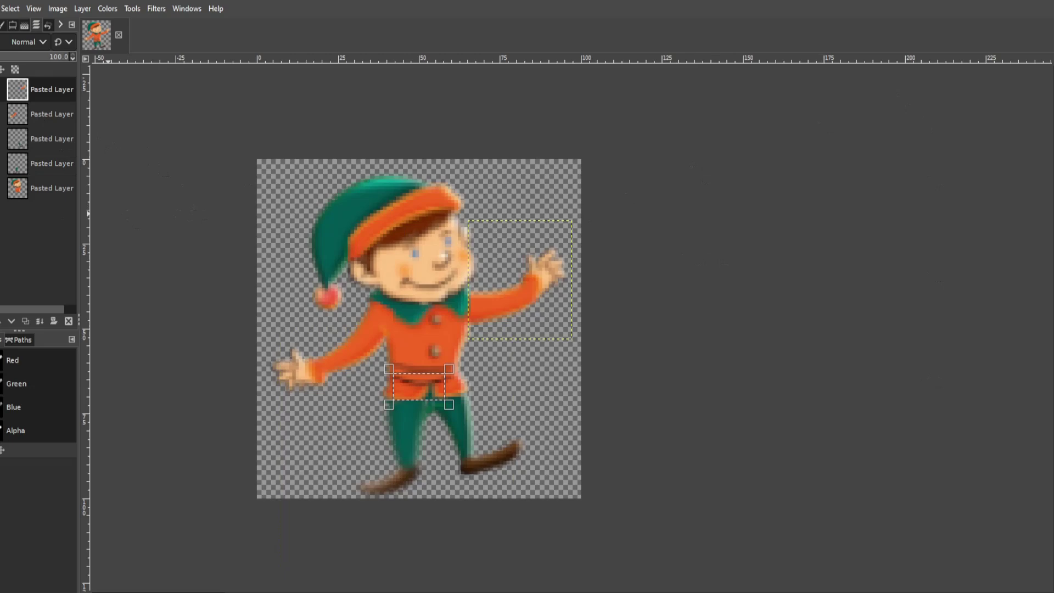
left_click(19, 147)
left_click(20, 169)
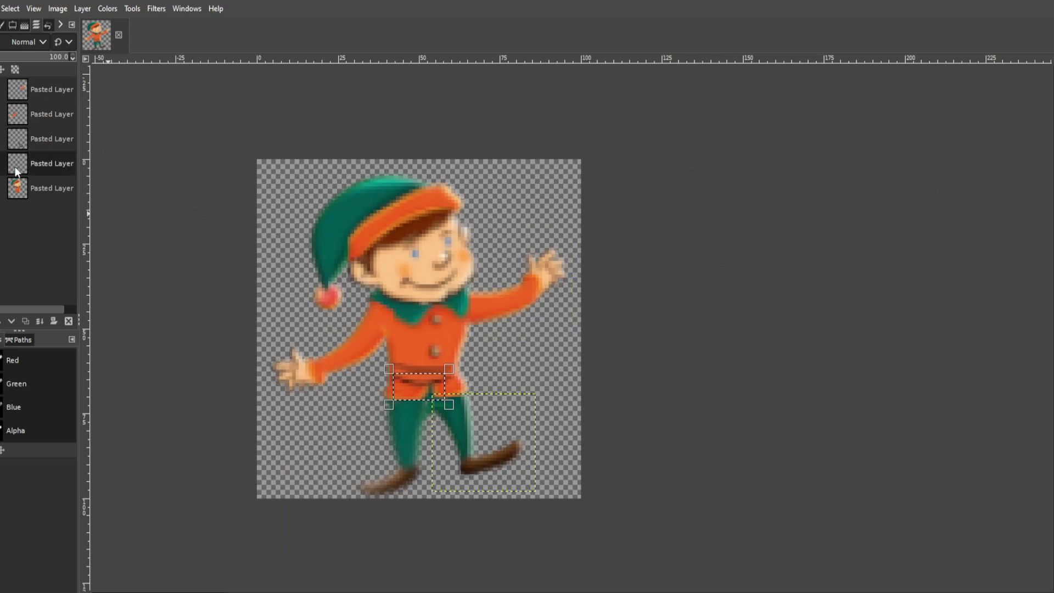
left_click(32, 114)
left_click(44, 90)
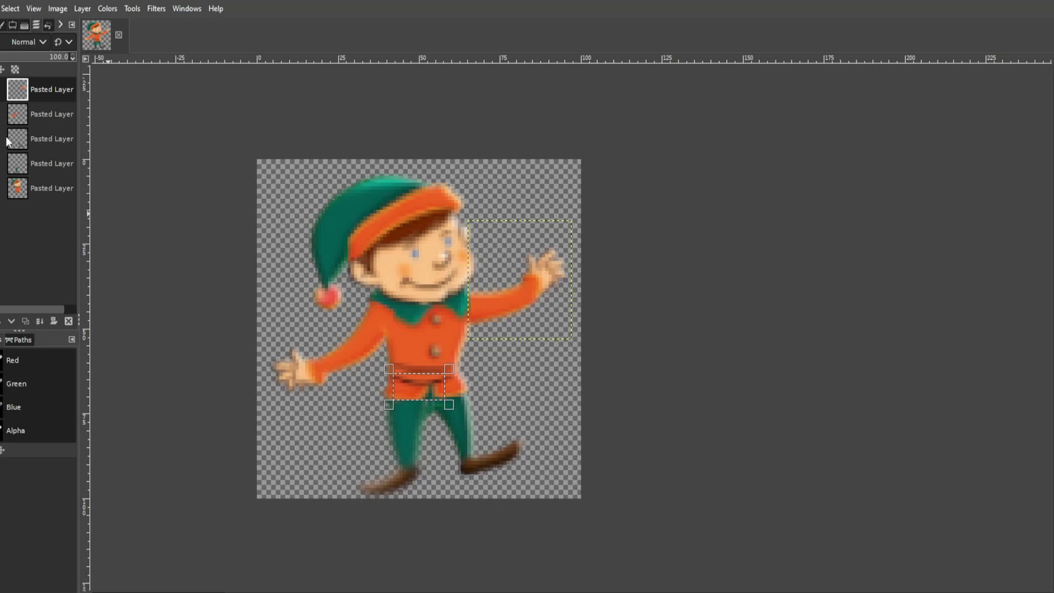
left_click(22, 144)
left_click(15, 167)
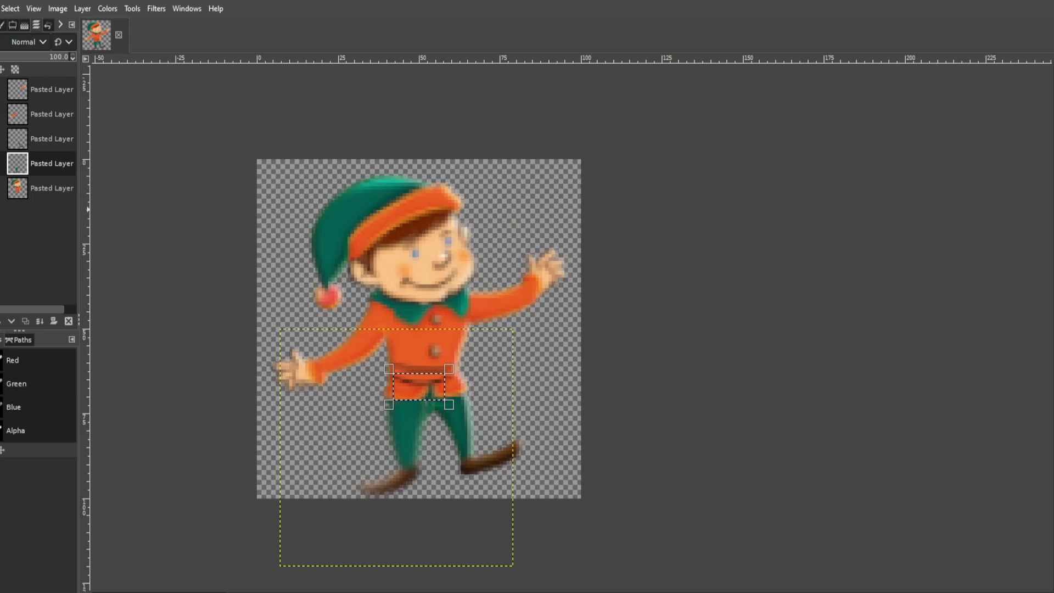
key("ctrl+shift+a")
left_click(18, 192)
left_click(18, 164)
left_click(23, 142)
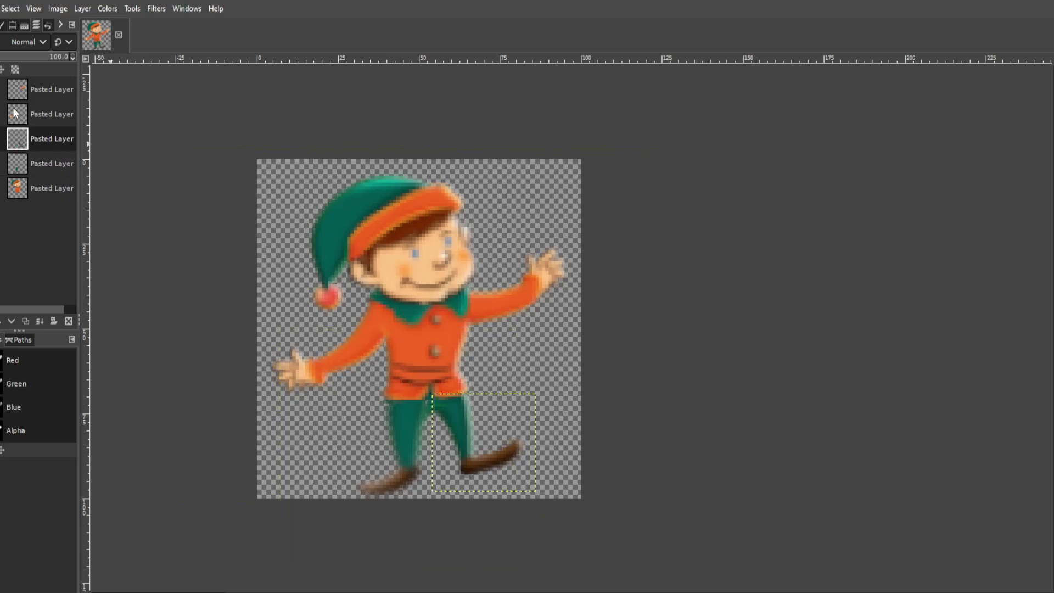
Step: Rotate the right-hand leg layer about 22° and then 23°, shifting it left so the legs cross
left_click(137, 124)
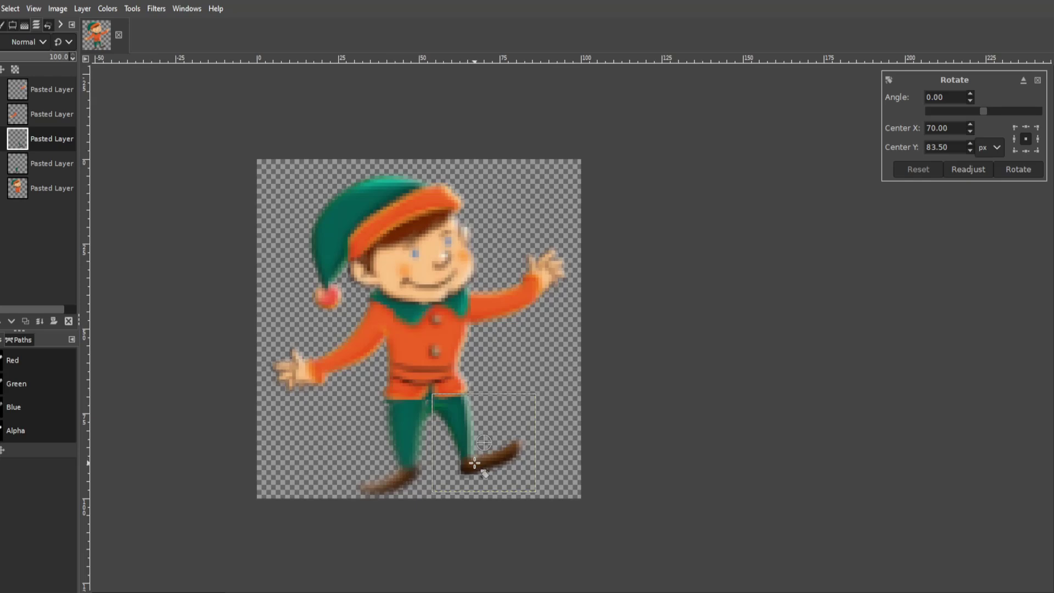
left_click_drag(474, 464, 466, 465)
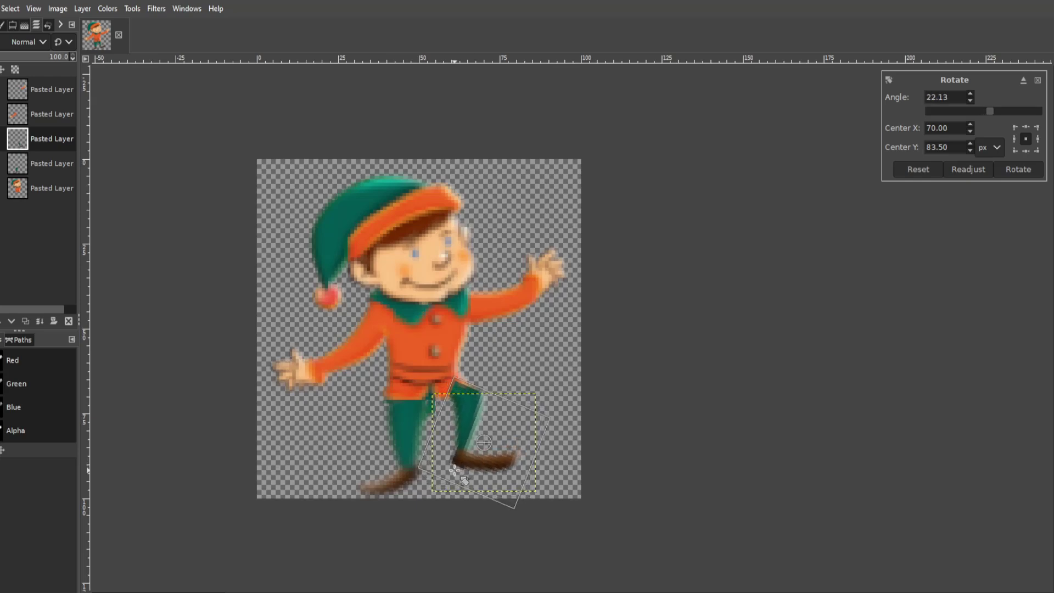
left_click(1019, 169)
left_click_drag(475, 400, 457, 405)
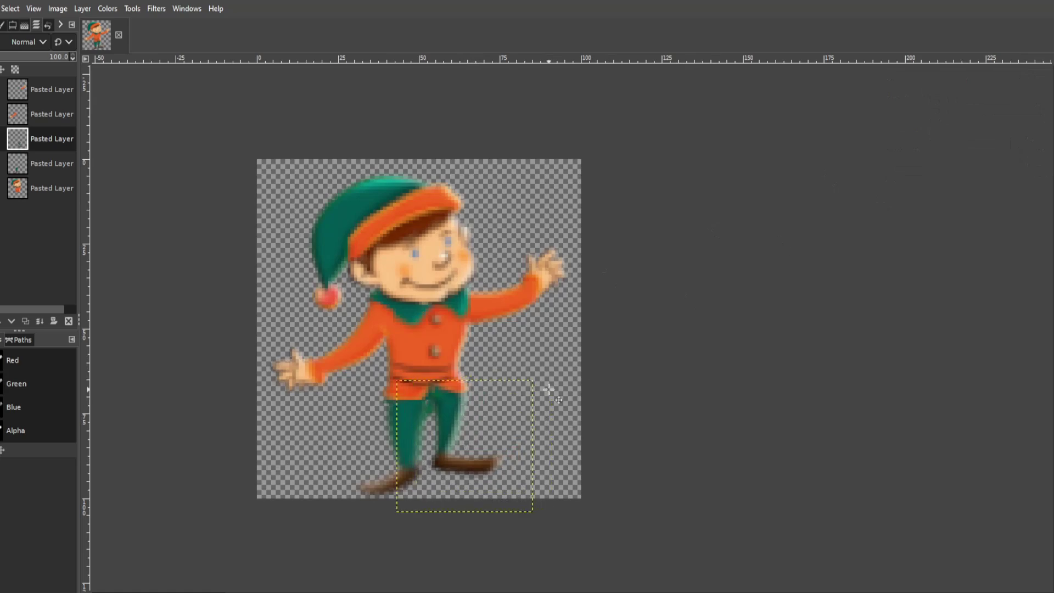
left_click(881, 394)
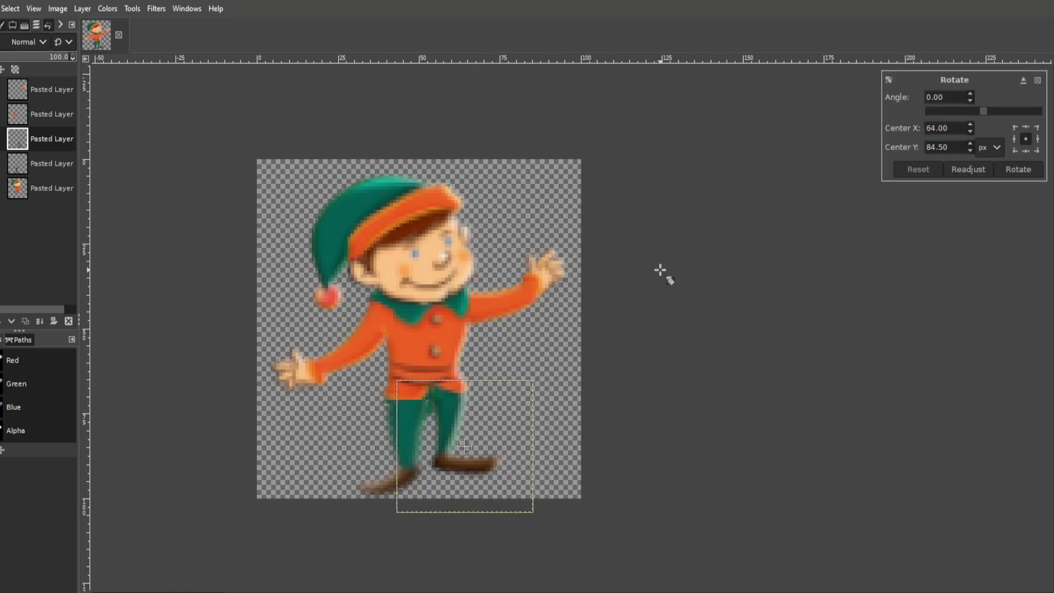
left_click_drag(460, 464, 453, 462)
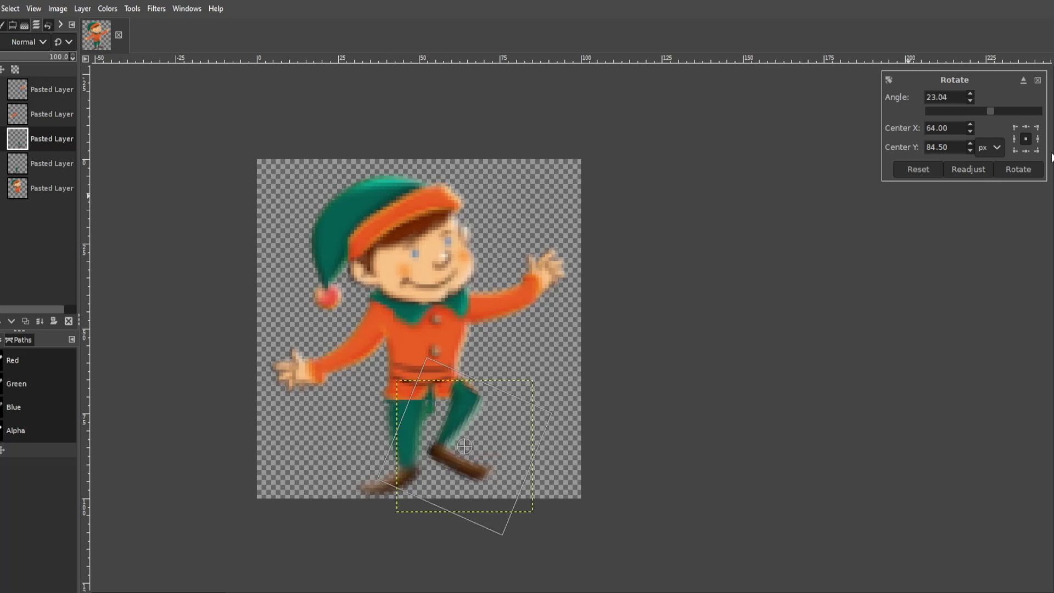
left_click(1017, 169)
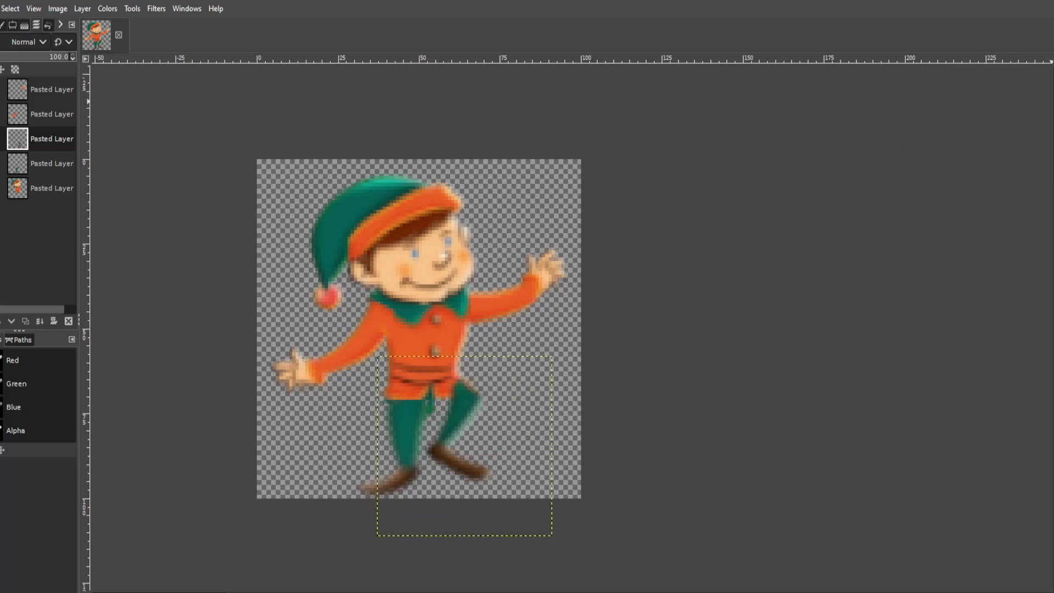
left_click_drag(473, 407, 452, 410)
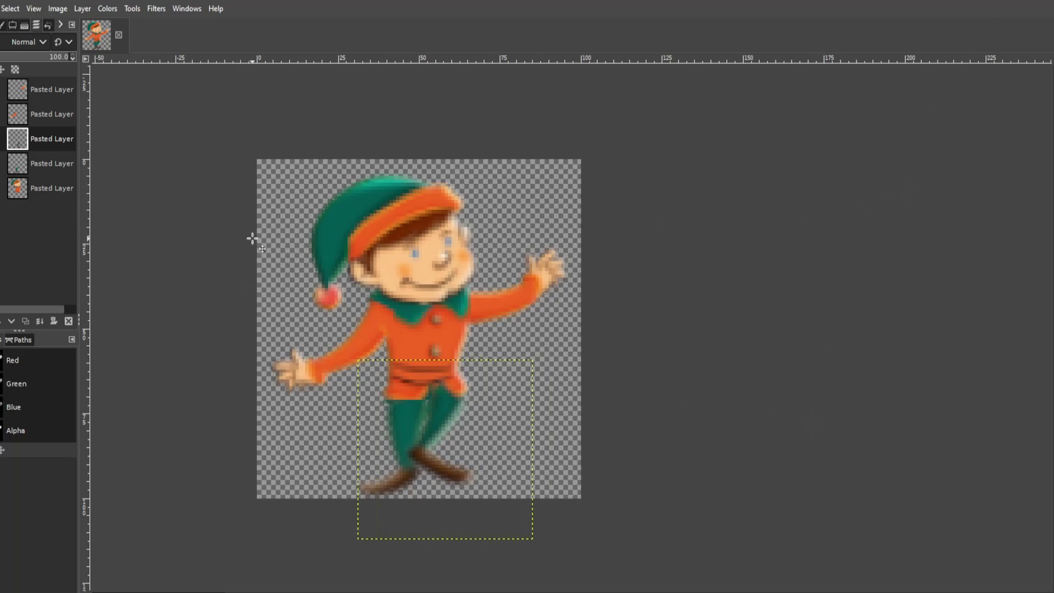
Step: Swing the top raised-arm layer down about 36°, then move it down toward the shoulder
left_click(22, 90)
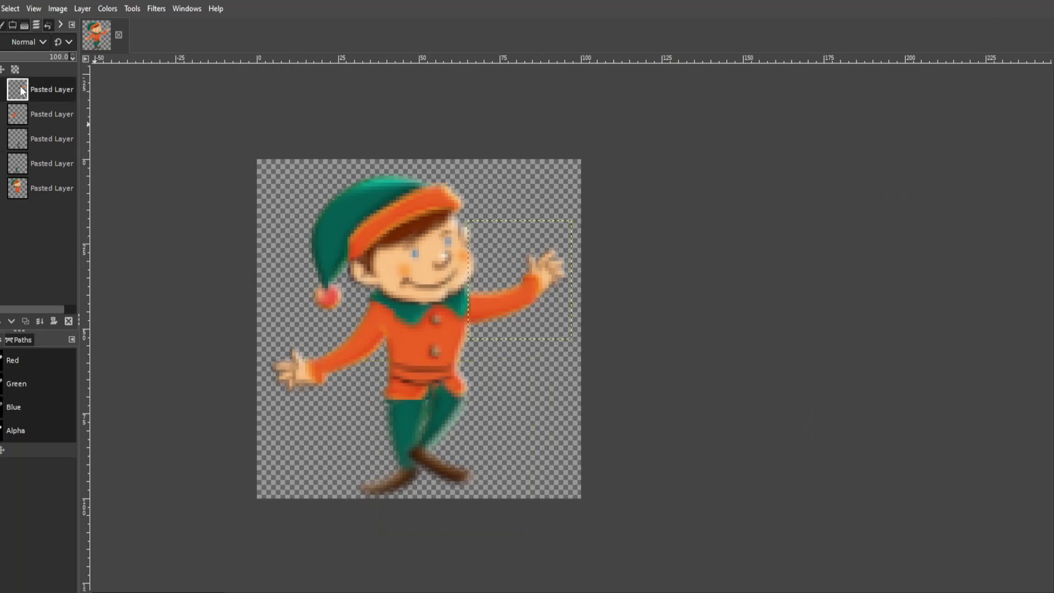
left_click(665, 280)
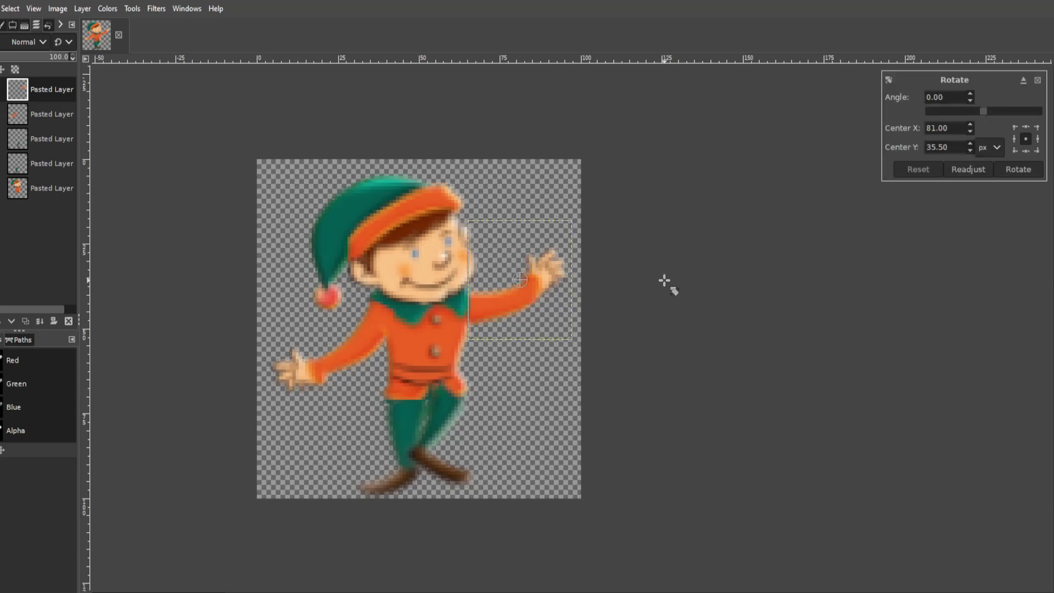
left_click_drag(548, 300, 624, 294)
left_click(1018, 170)
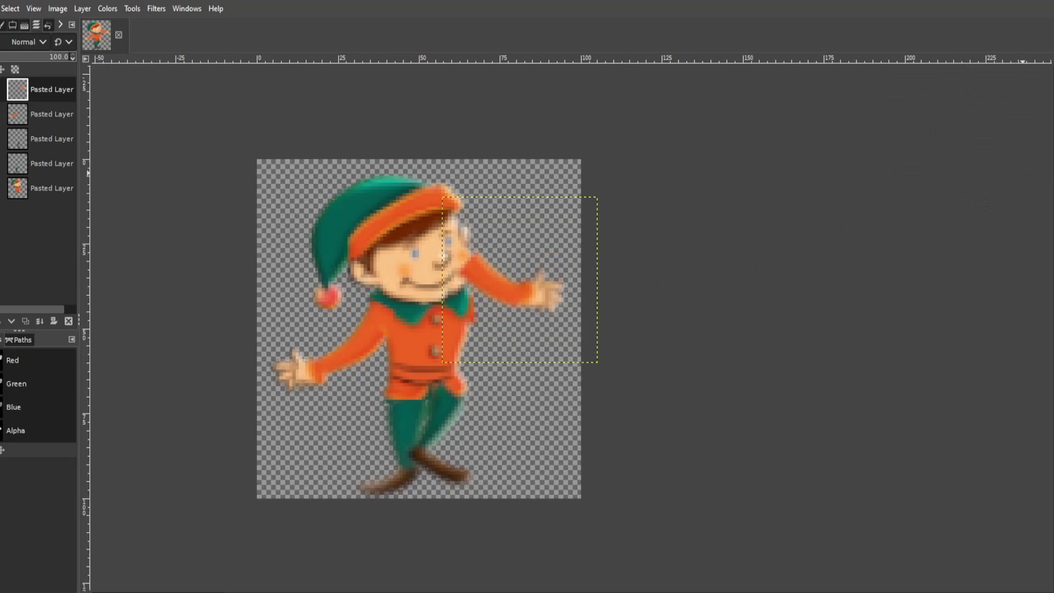
mouse_move(478, 278)
left_mouse_down()
mouse_move(481, 299)
mouse_move(488, 274)
left_mouse_up()
left_click(1034, 169)
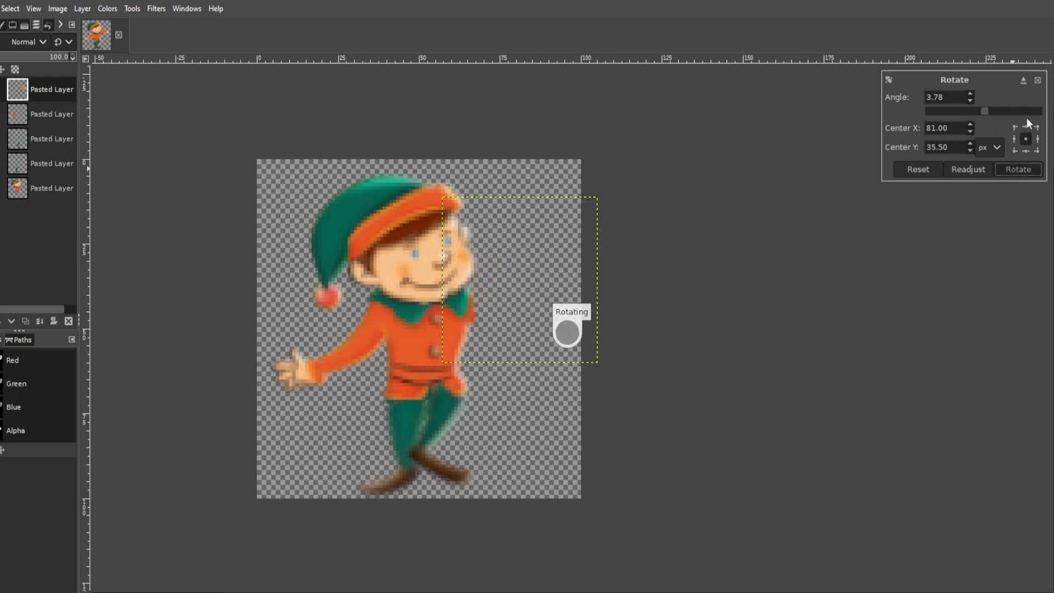
left_click_drag(497, 286, 494, 335)
Step: Rotate the arm about 26° more and set it down-left onto the shoulder
key("shift+r")
left_click(723, 316)
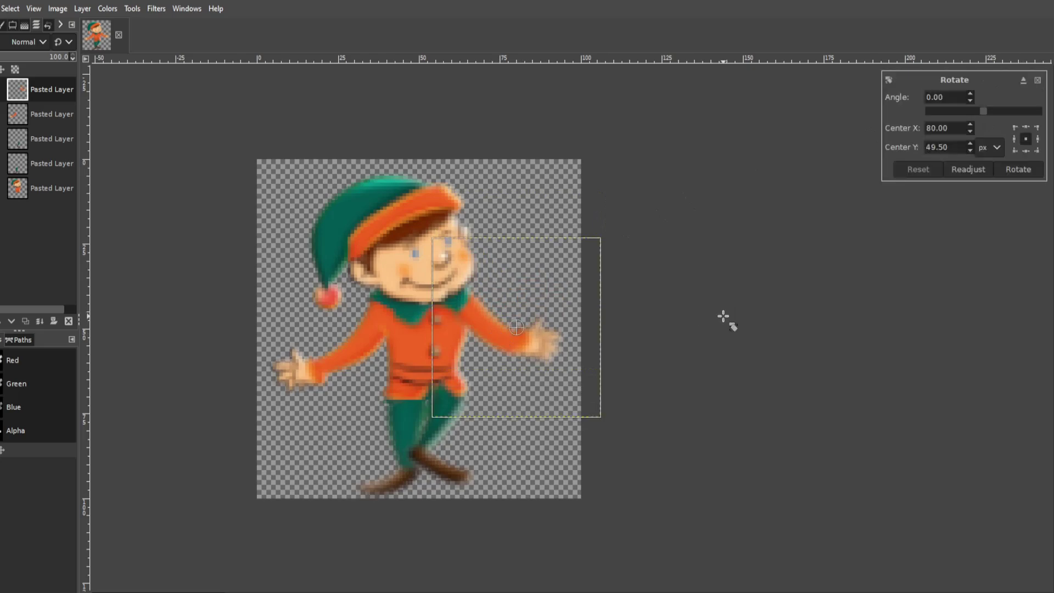
left_click_drag(510, 344, 501, 339)
left_click(1018, 169)
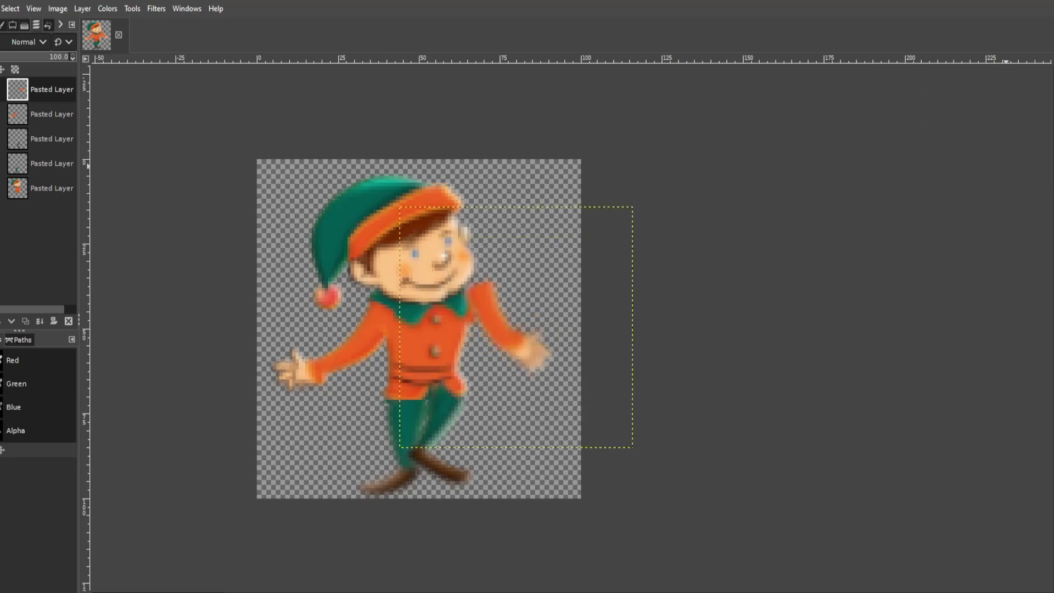
left_click_drag(493, 315, 480, 339)
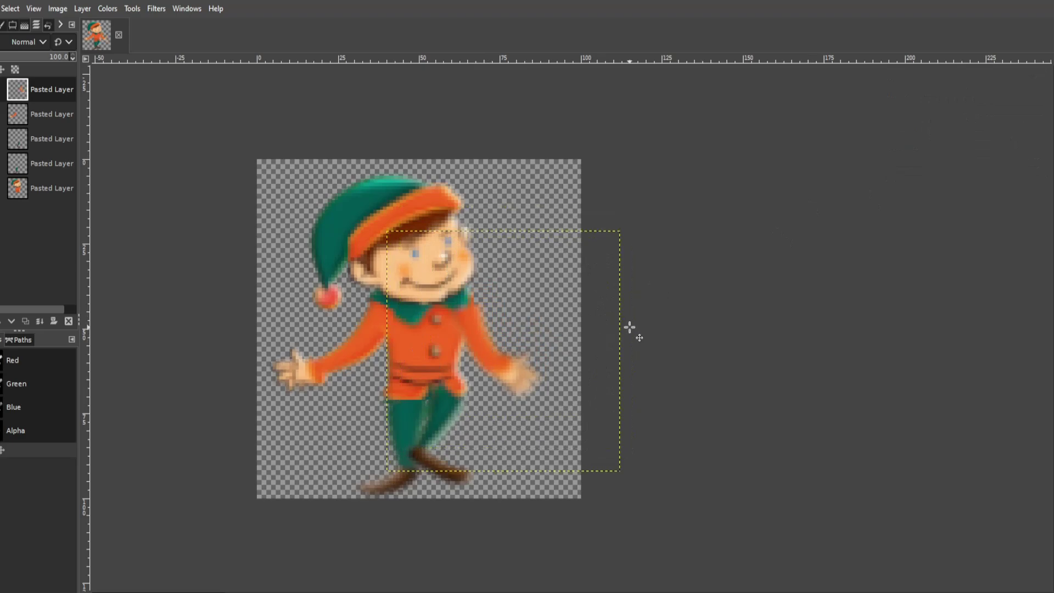
Step: Rotate the left arm layer about -44° and move it down-right to hang at the shoulder
left_click(11, 118)
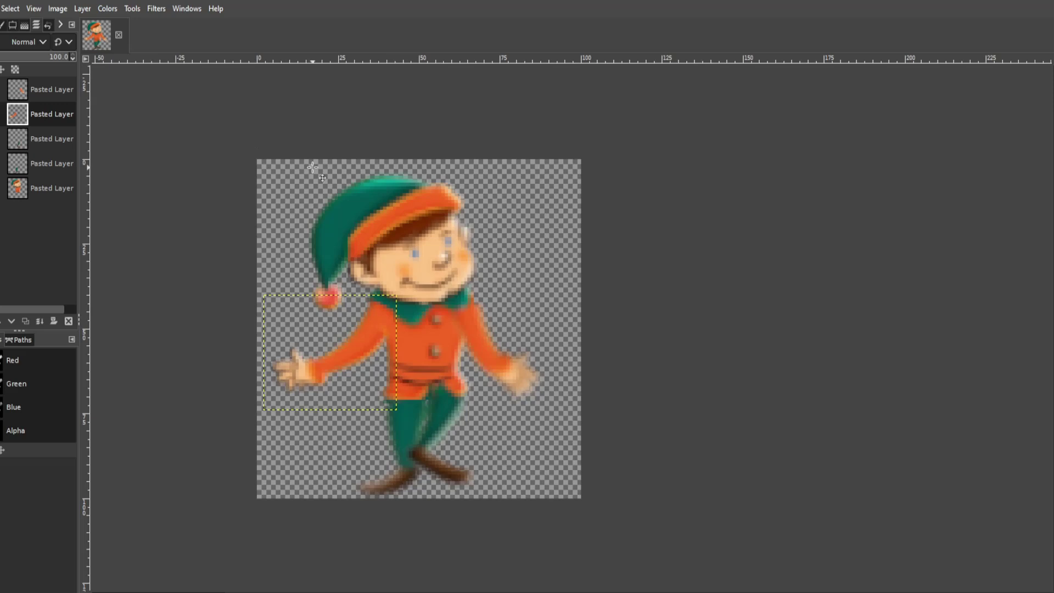
key("shift+r")
left_click(697, 250)
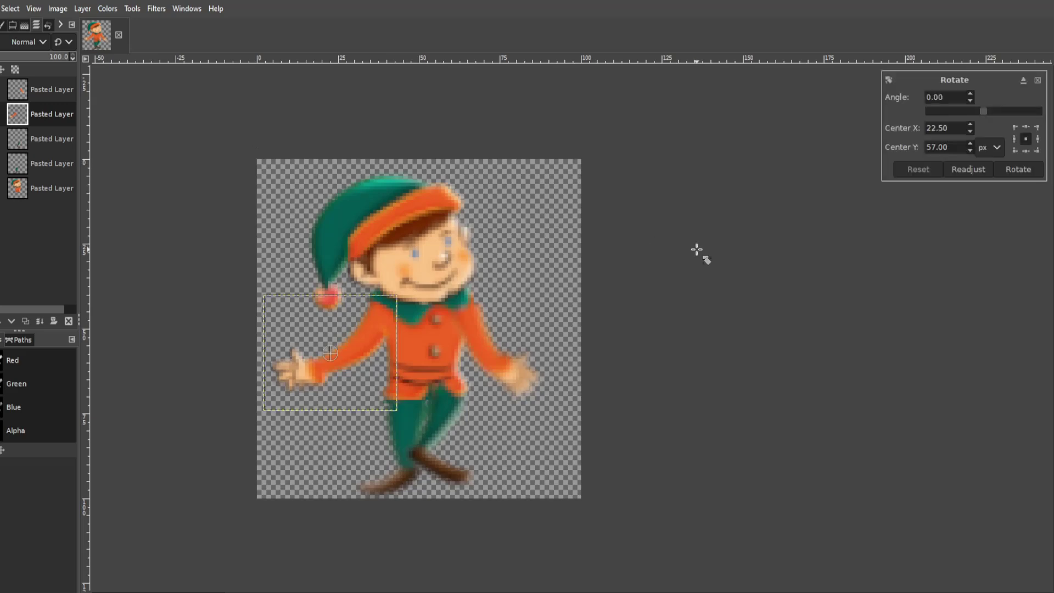
left_click_drag(478, 359, 494, 208)
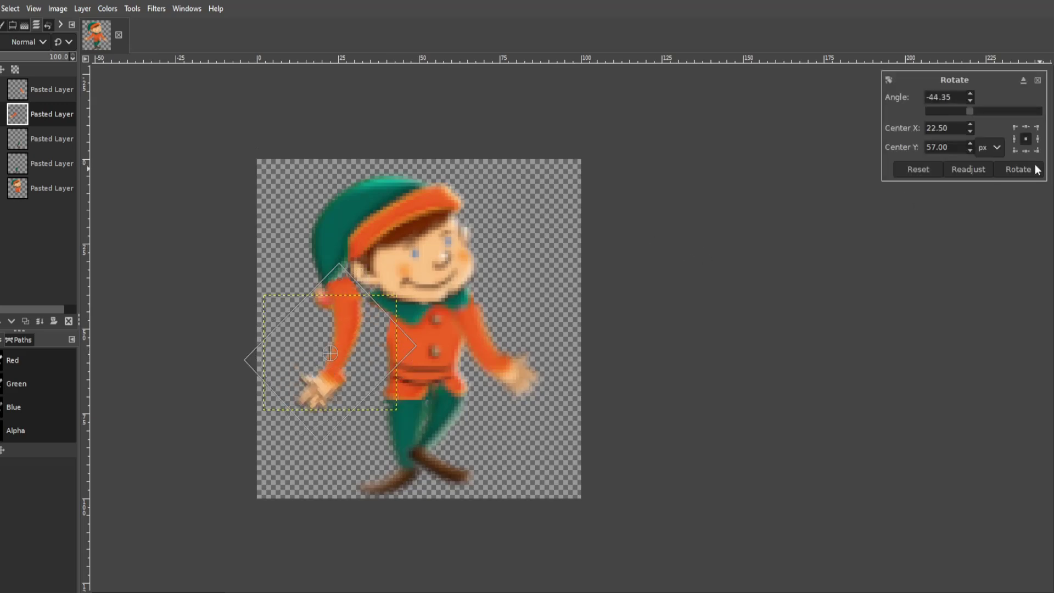
left_click(1019, 168)
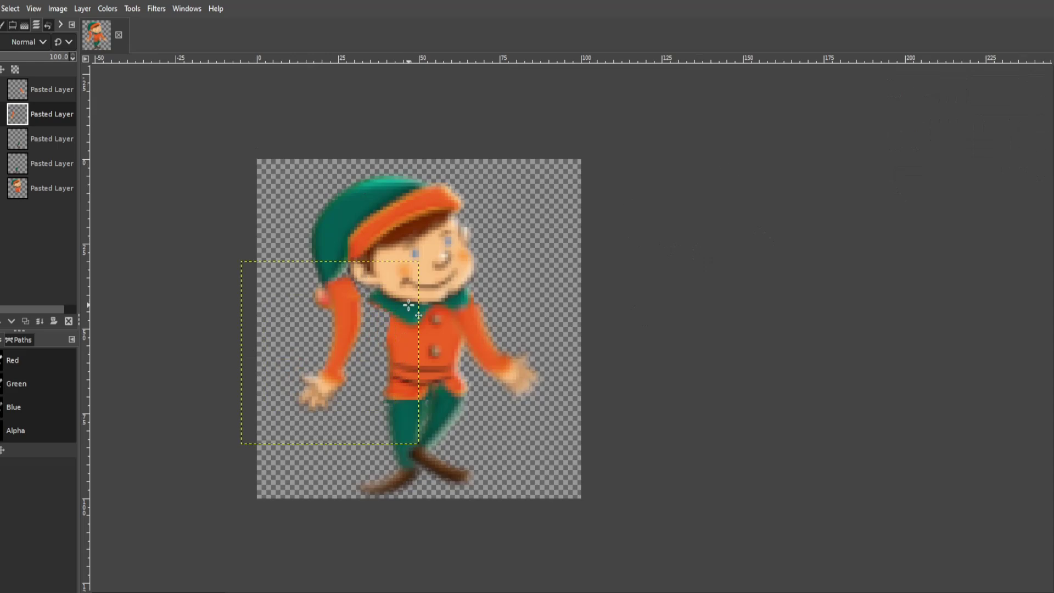
left_click_drag(339, 347, 372, 372)
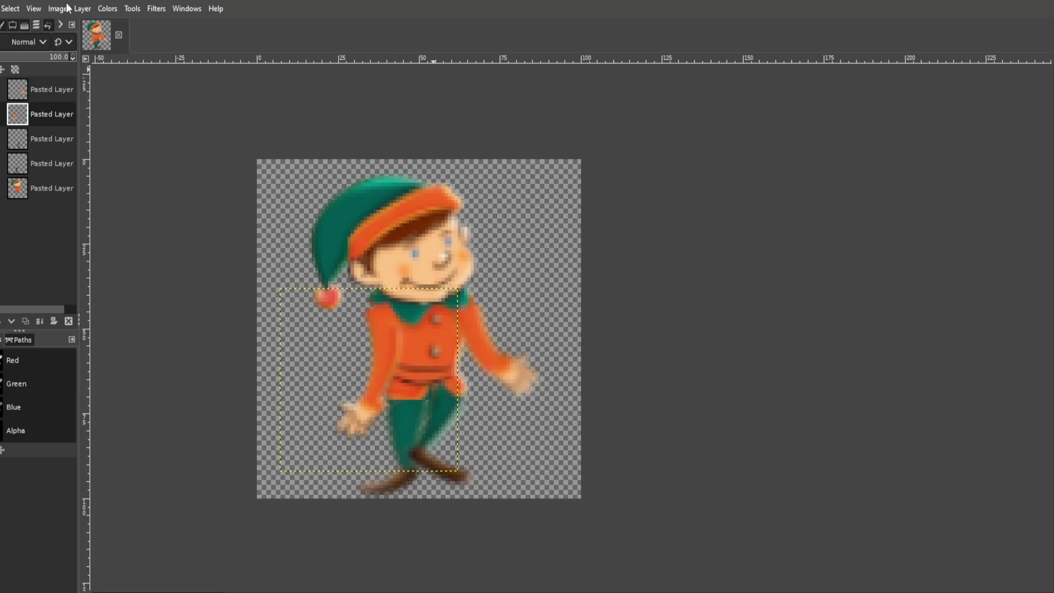
left_click(18, 143)
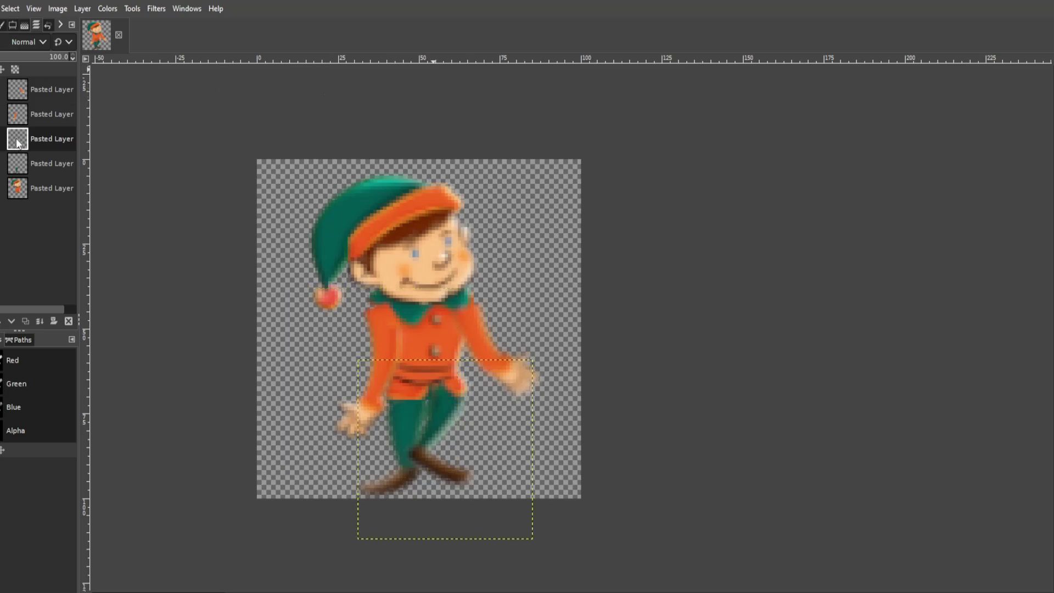
Step: Angle the third-layer leg back about 37° and move it up-right to the hip
key("shift+r")
left_click_drag(448, 487, 472, 488)
left_click(1015, 167)
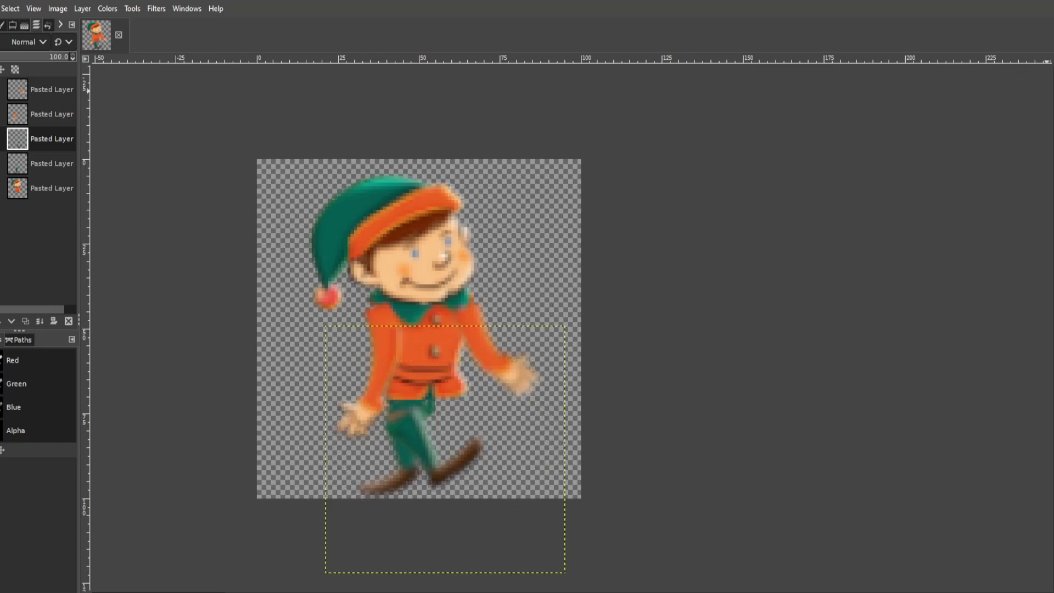
left_click_drag(402, 429, 439, 409)
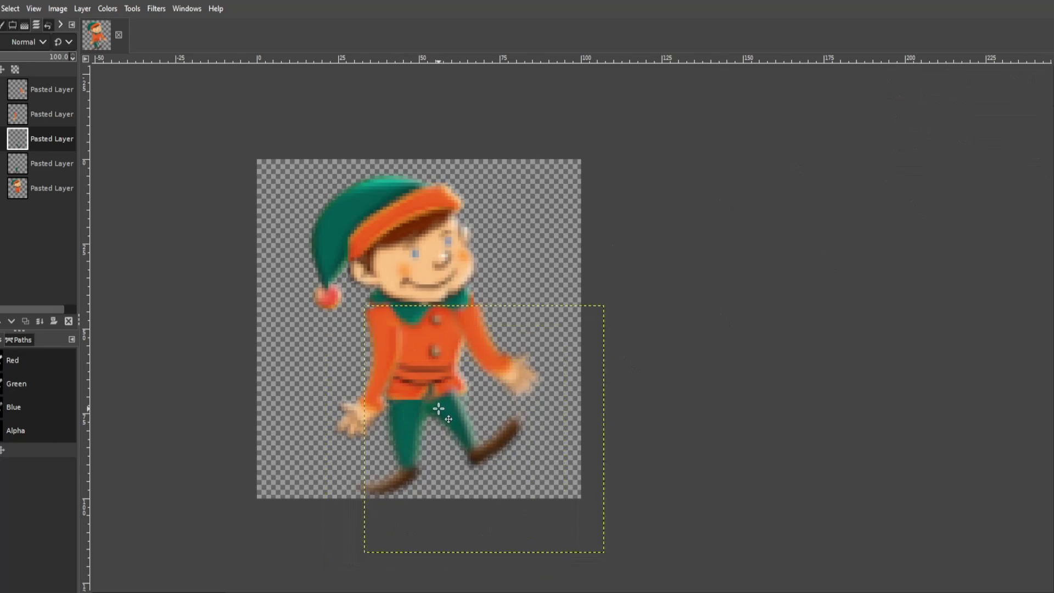
Step: Swing the fourth-layer leg forward about 28° and move it up-left to the hip
left_click(13, 116)
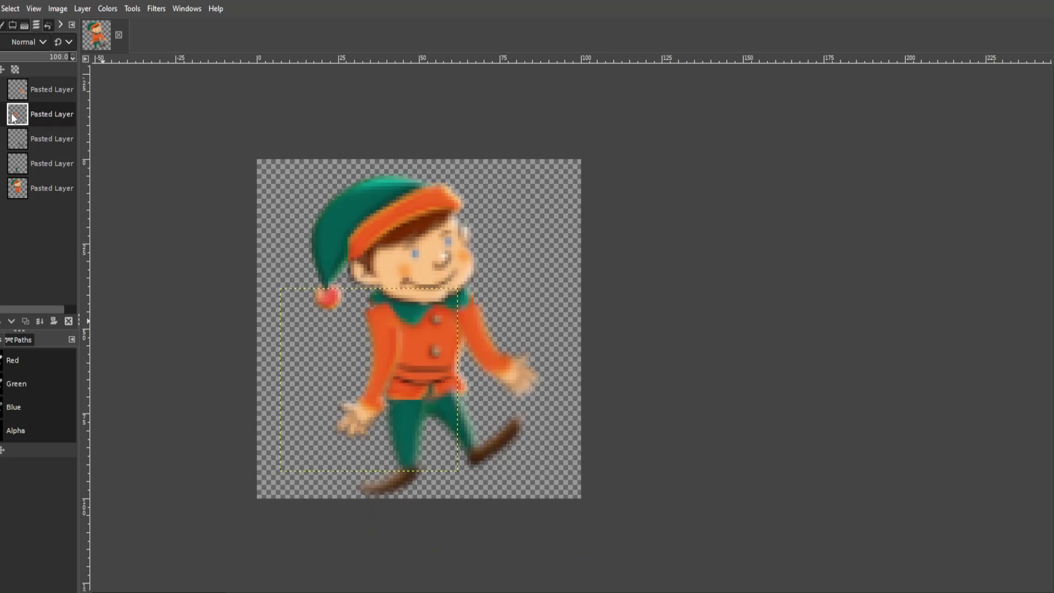
left_click(23, 163)
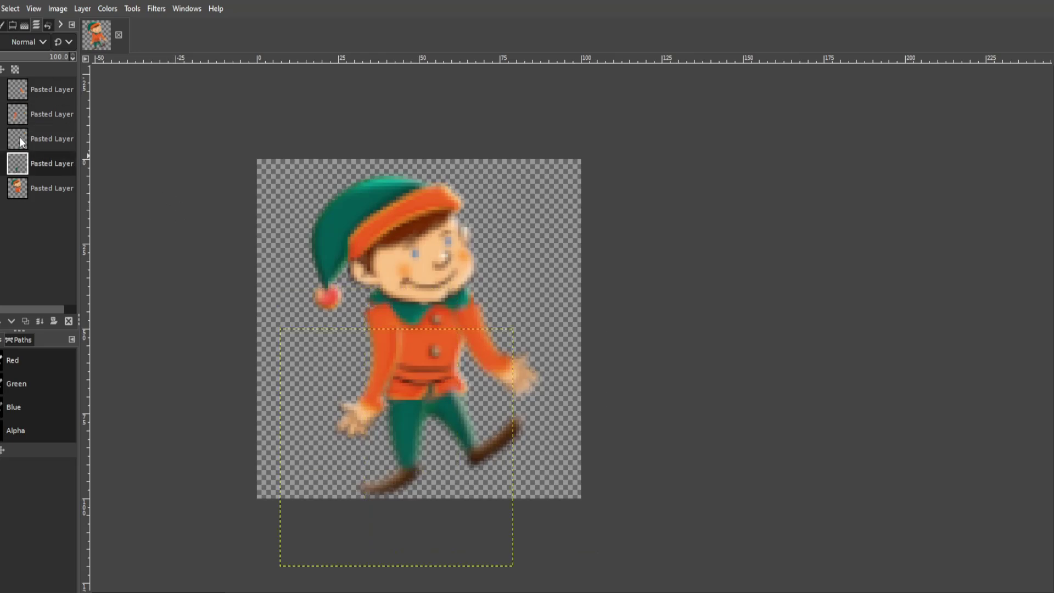
left_click(21, 140)
left_click(22, 119)
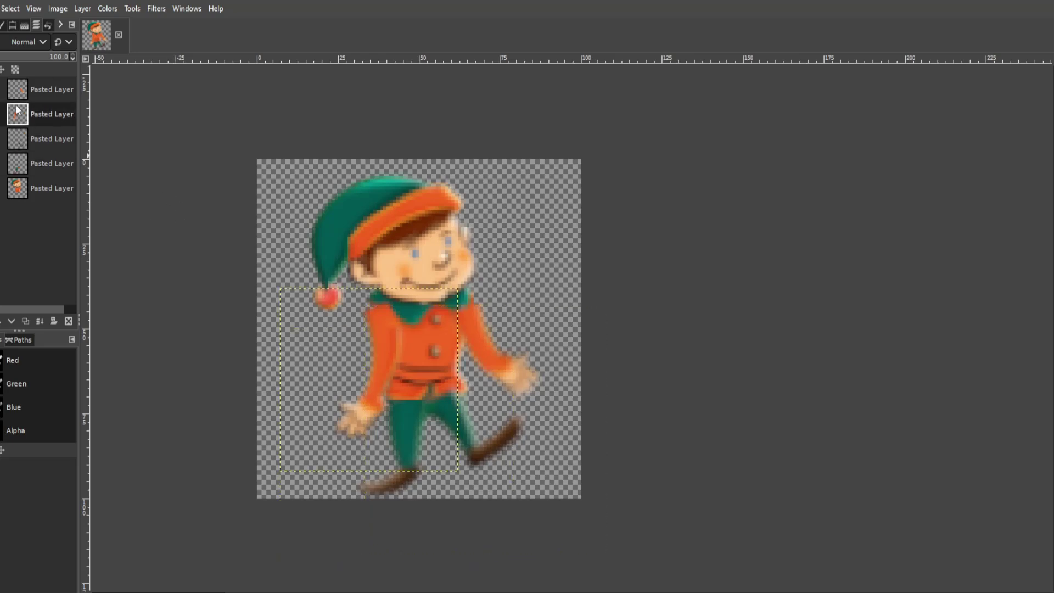
left_click(15, 89)
left_click(19, 170)
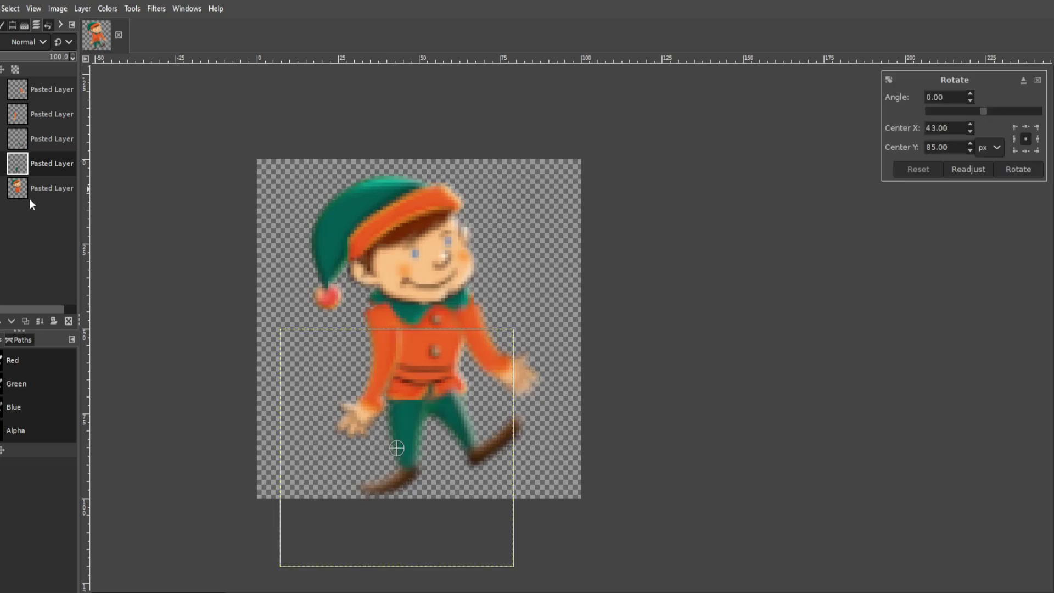
left_click_drag(353, 489, 336, 457)
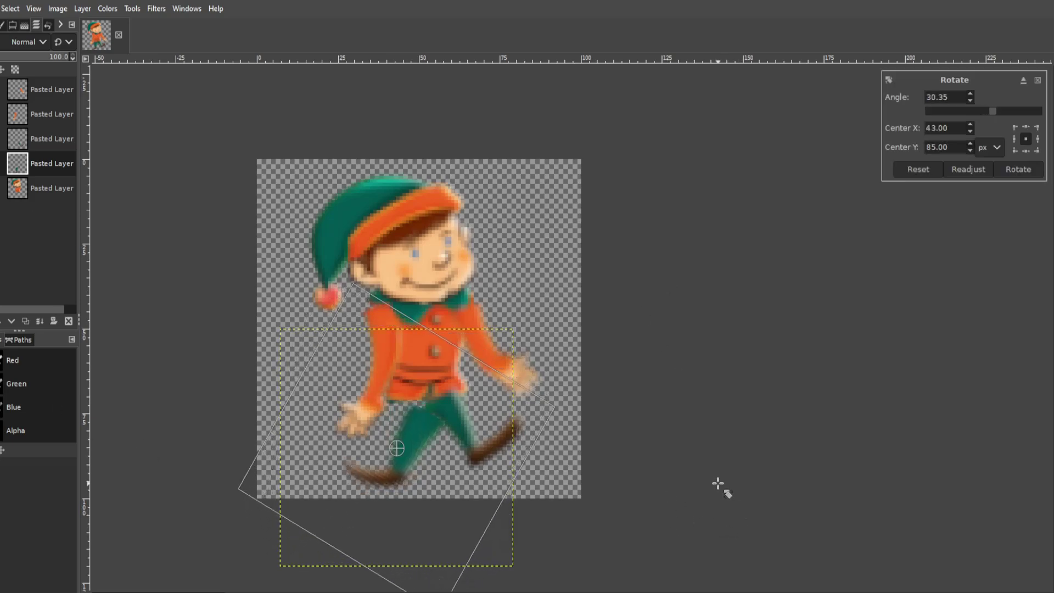
left_click(1017, 169)
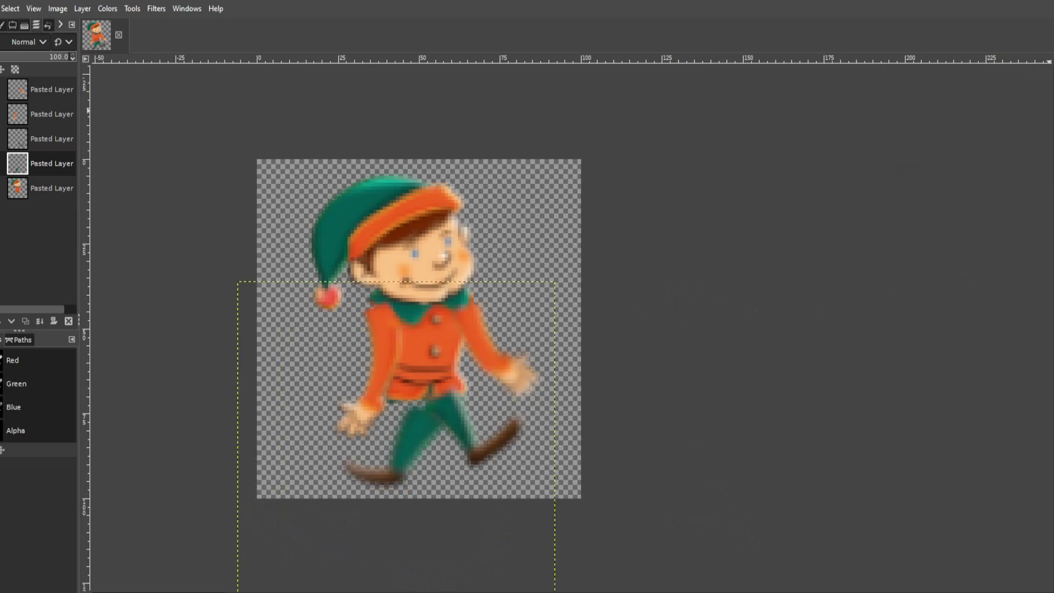
left_click_drag(400, 460, 413, 416)
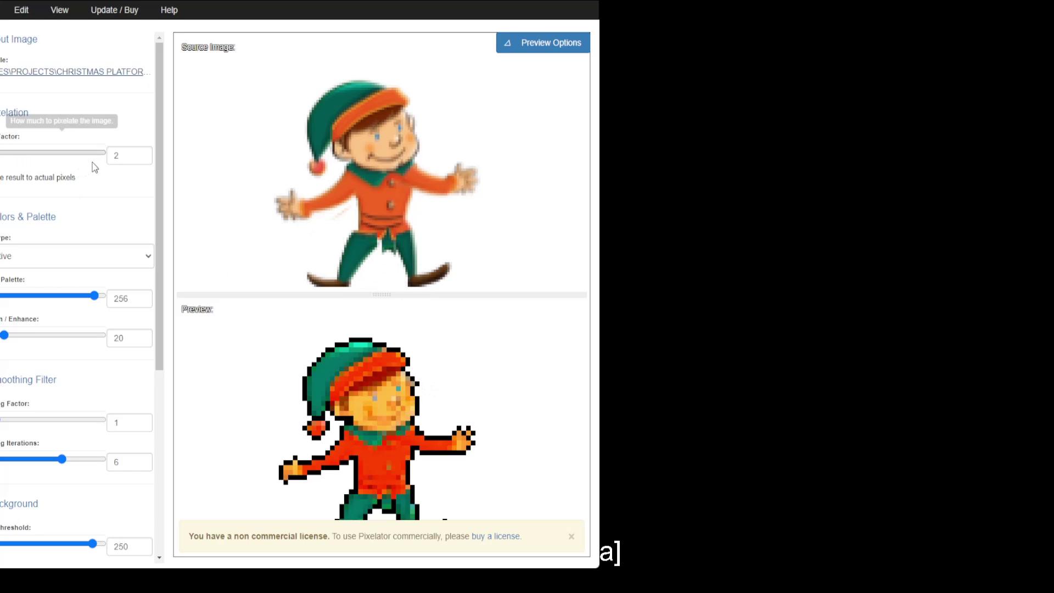
Step: Push the pixelation factor up to roughly 40–49, then scroll it back down to 6
scroll(115, 162, "up", 2)
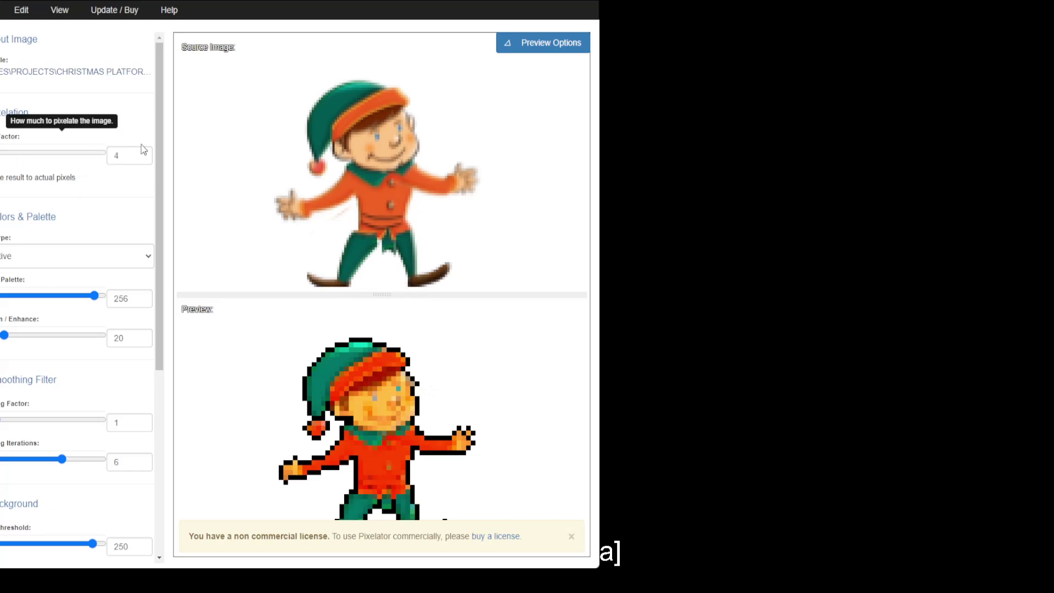
left_click(71, 152)
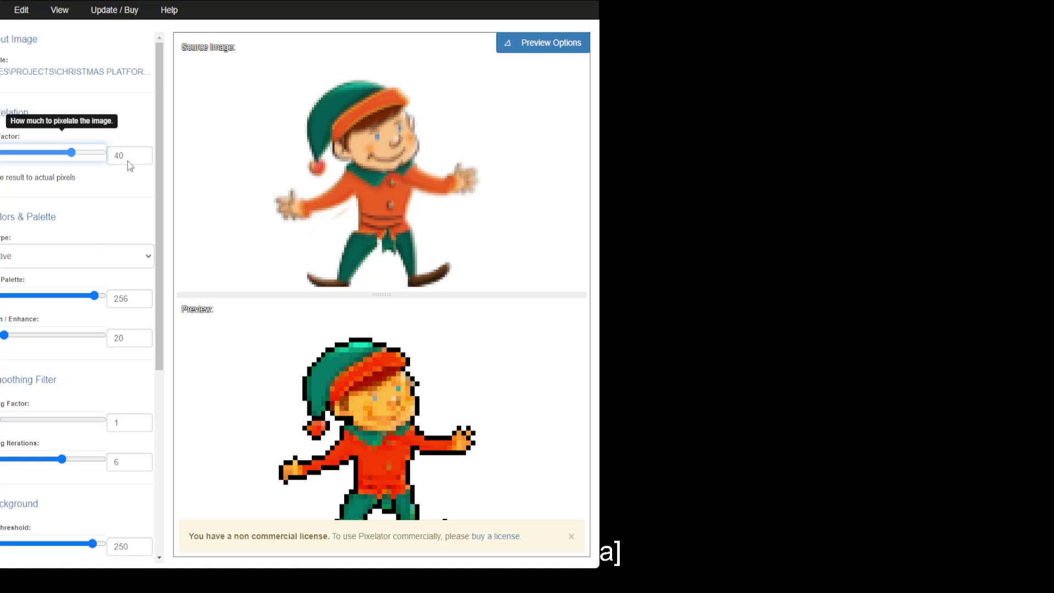
scroll(127, 160, "up", 10)
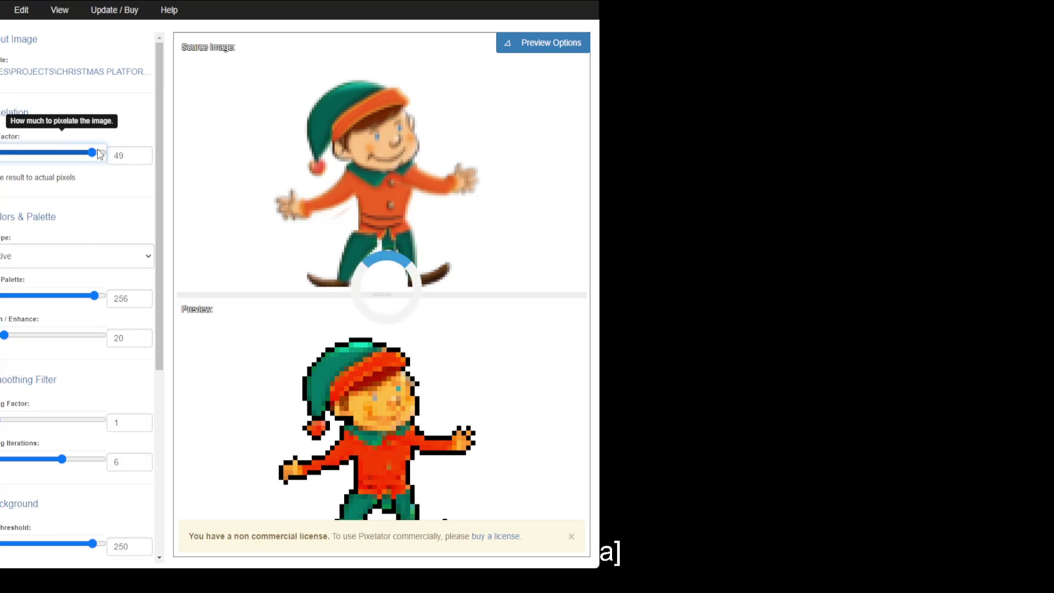
scroll(95, 151, "down", 1)
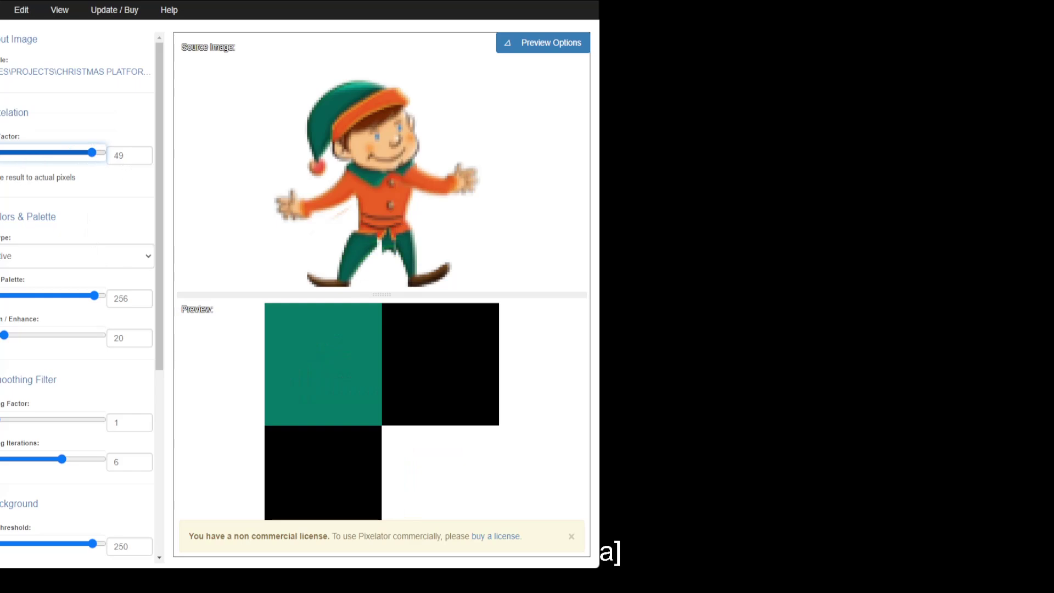
scroll(3, 164, "down", 14)
scroll(60, 163, "down", 20)
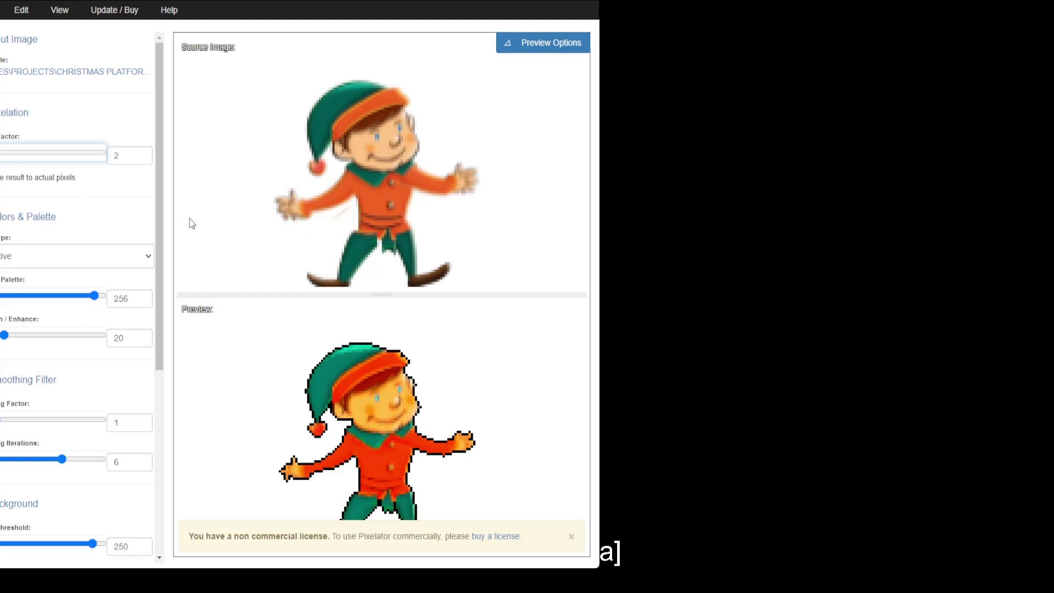
Step: Step the pixelation factor down one at a time from 6 to 1, comparing the previews
key("Right")
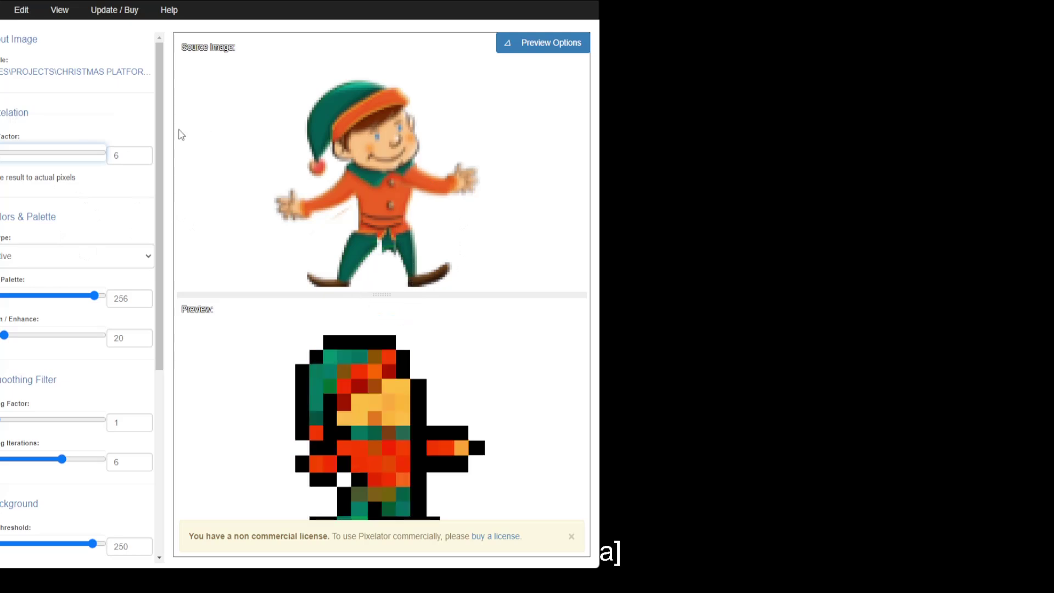
left_click(142, 158)
scroll(142, 158, "up", 1)
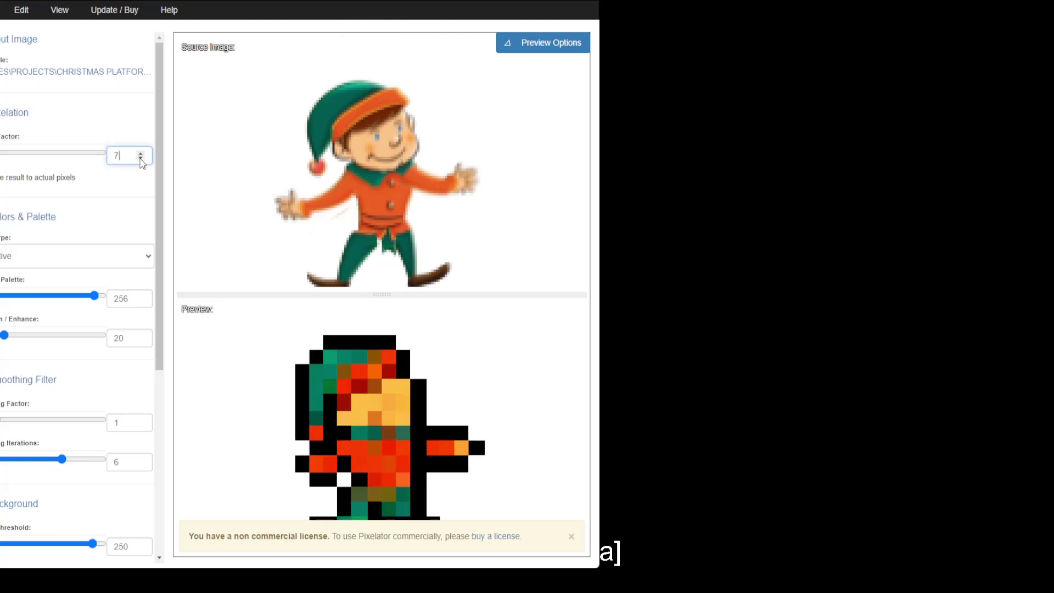
left_click(141, 159)
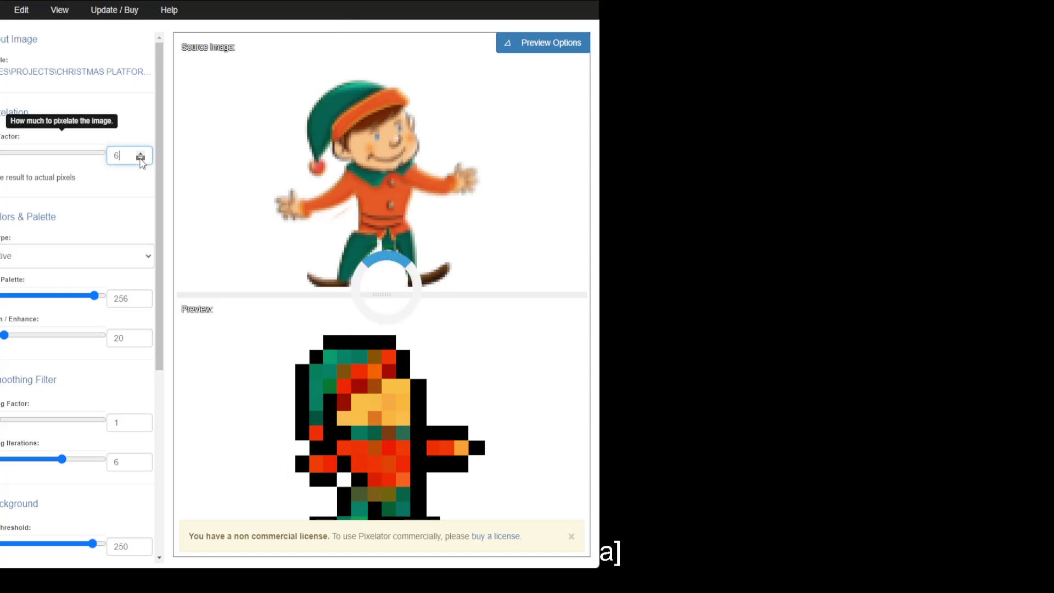
left_click(141, 159)
left_click(141, 159)
left_click(141, 159)
left_click(141, 159)
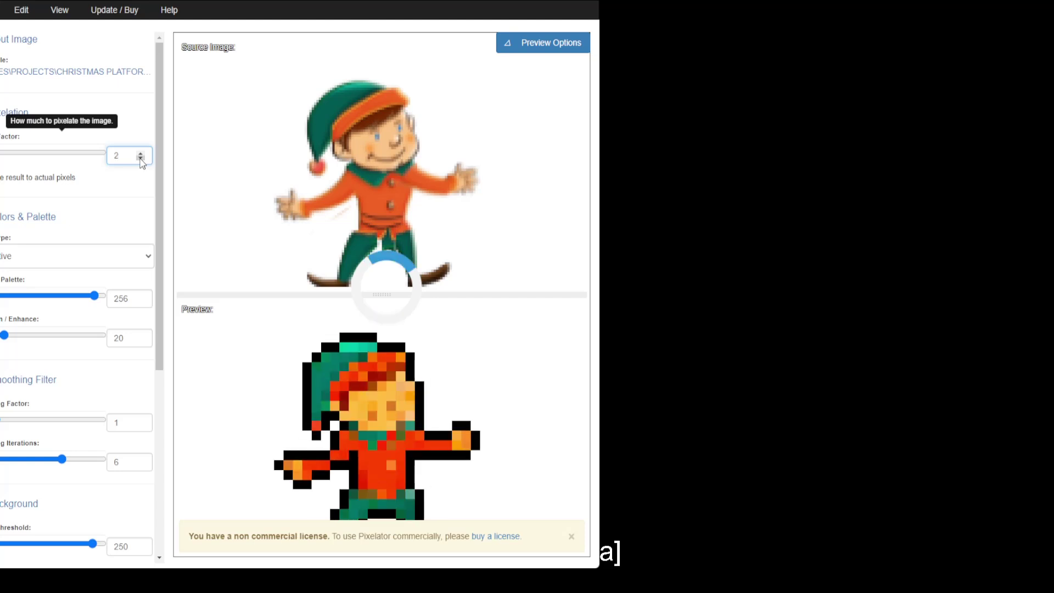
left_click(141, 159)
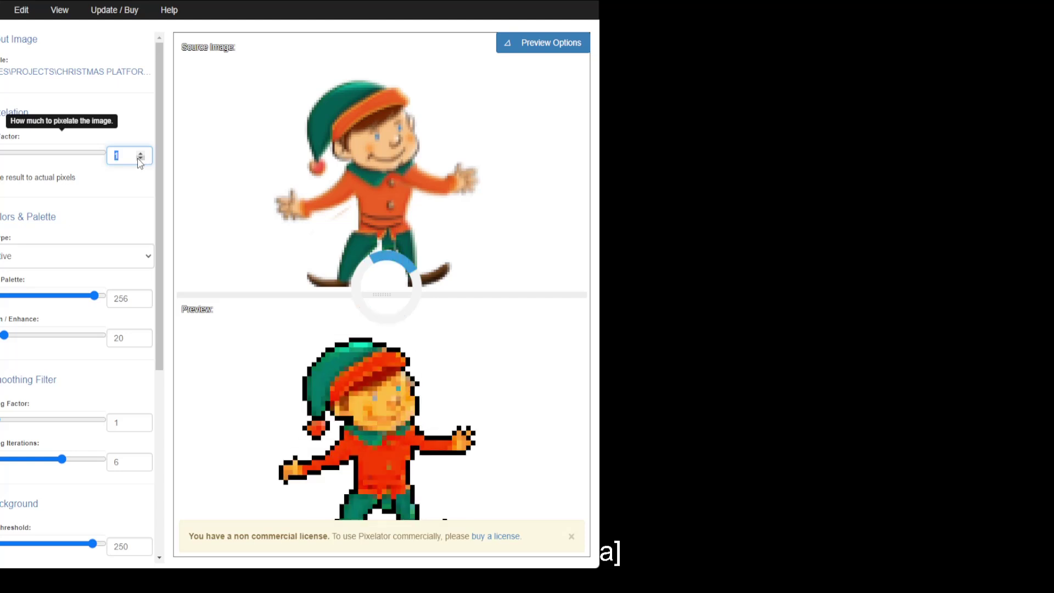
Step: Raise the pixelation factor back up to 4, then settle on 2
left_click(142, 158)
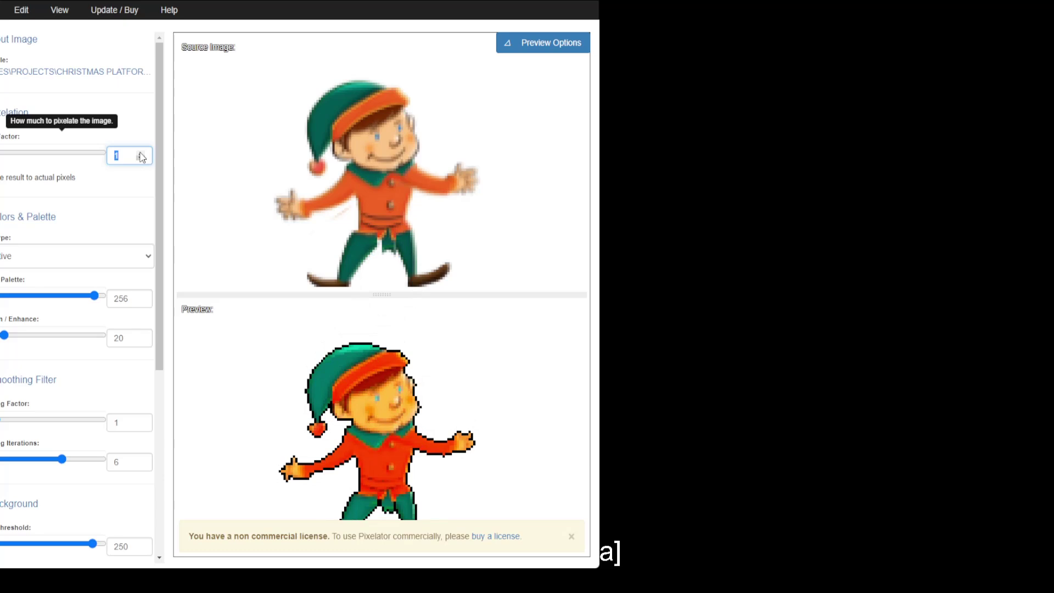
left_click(140, 154)
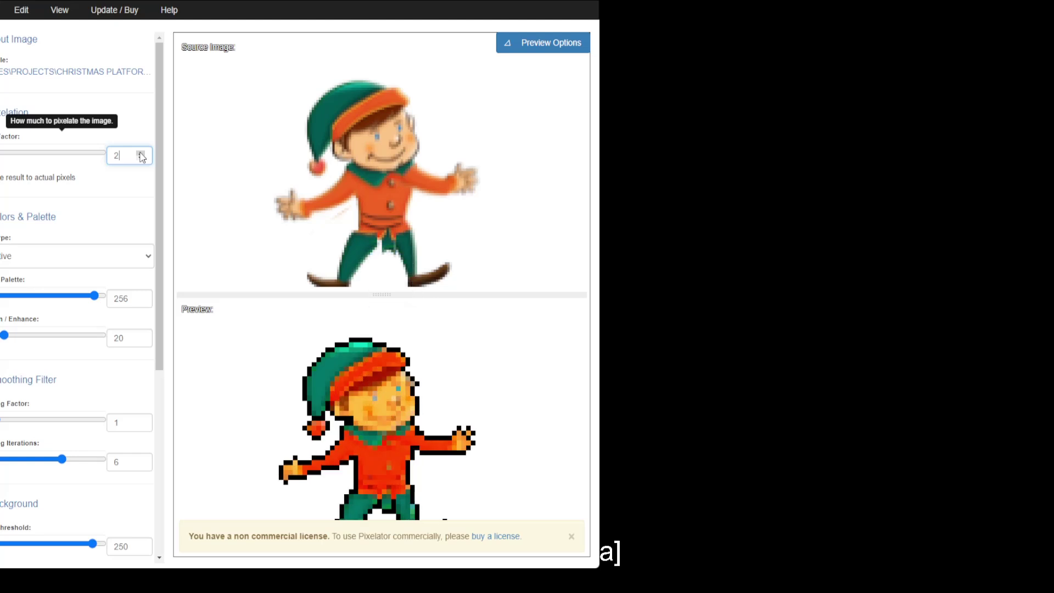
left_click(141, 154)
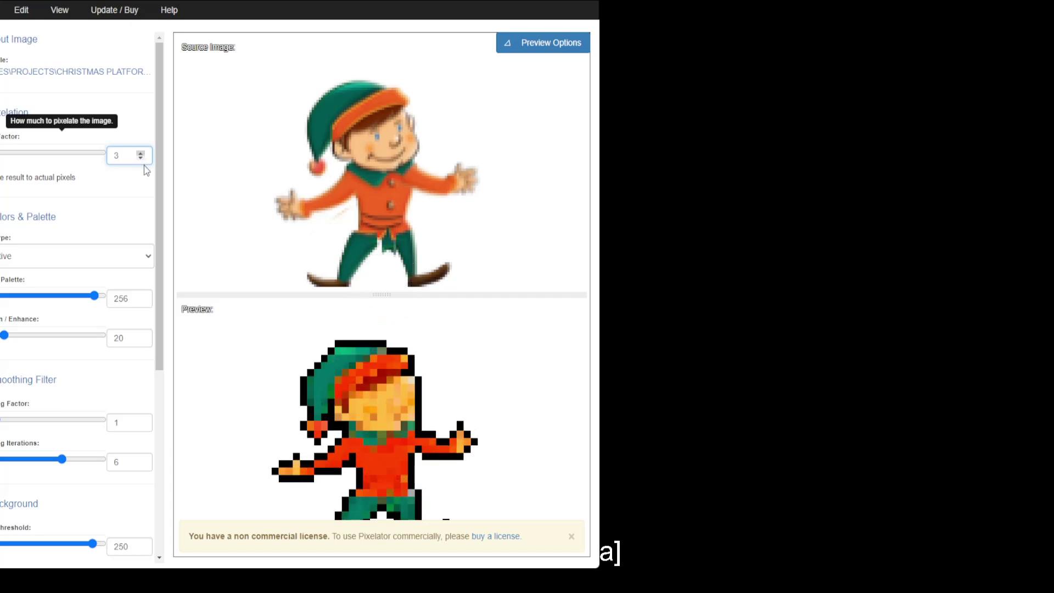
left_click(142, 155)
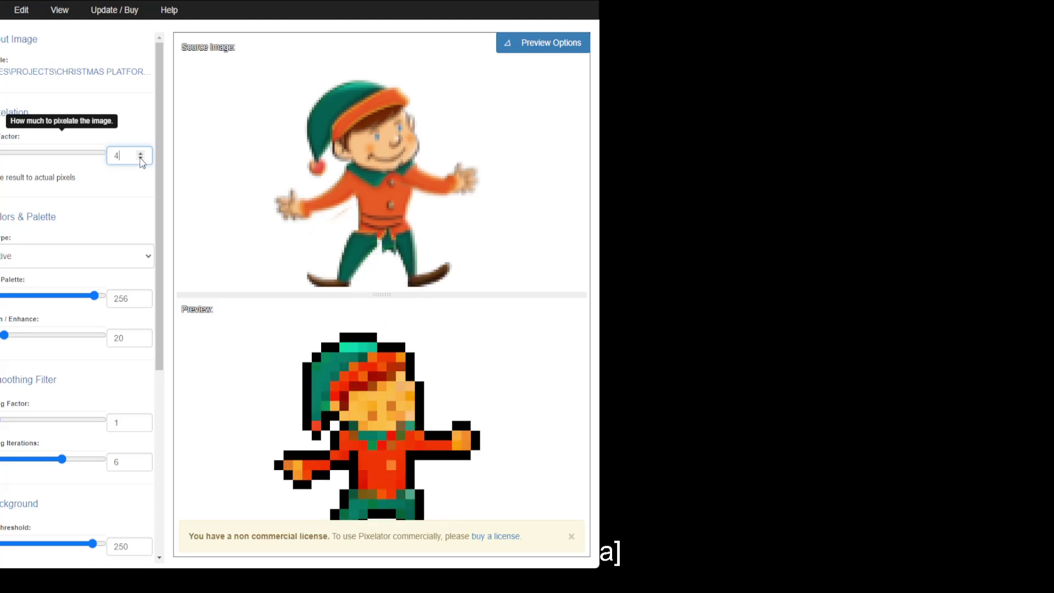
left_click(141, 159)
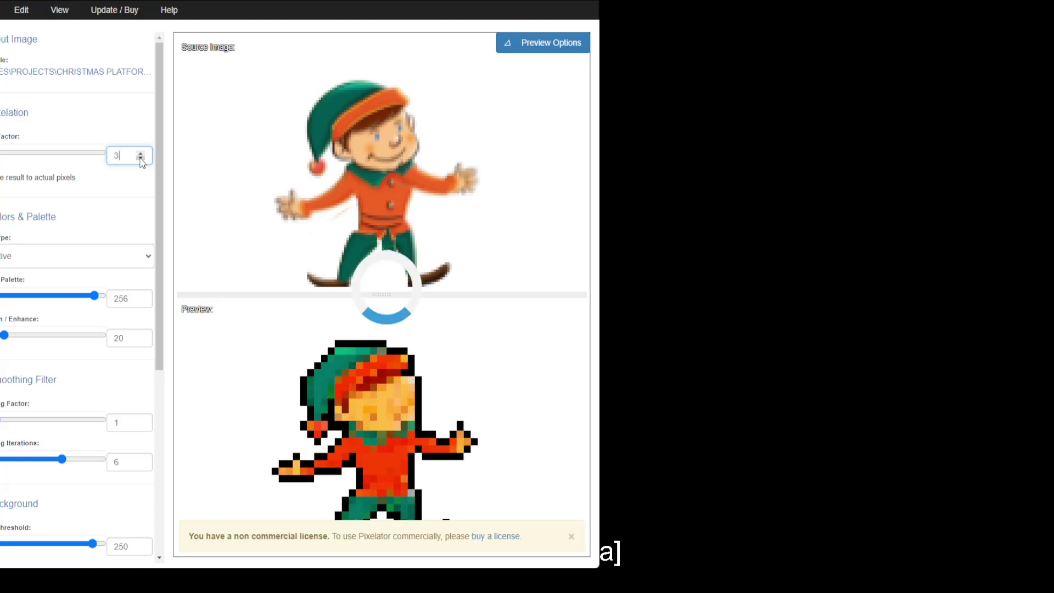
left_click(140, 159)
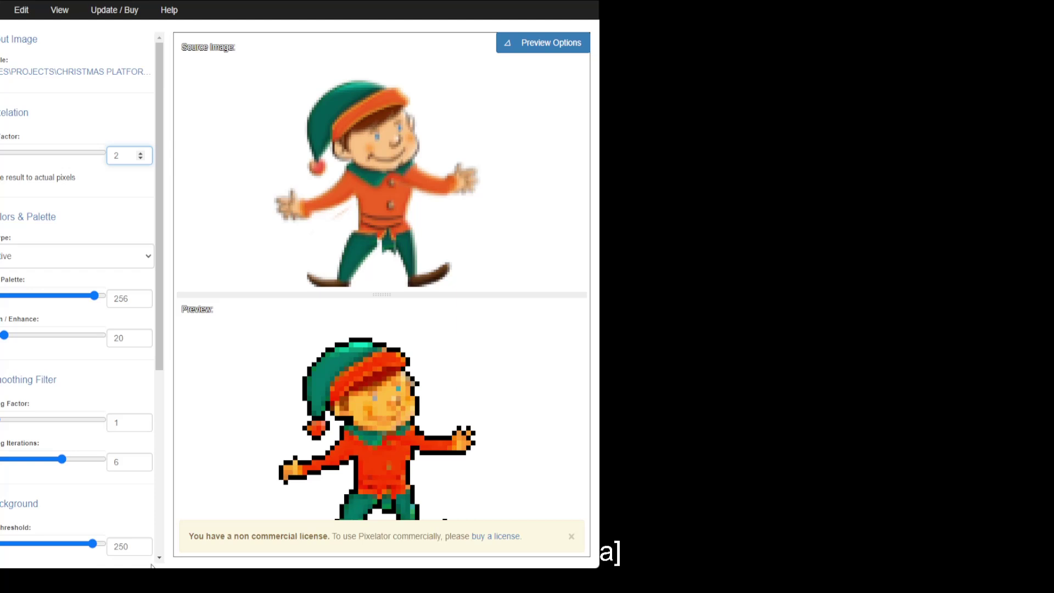
scroll(30, 488, "down", 5)
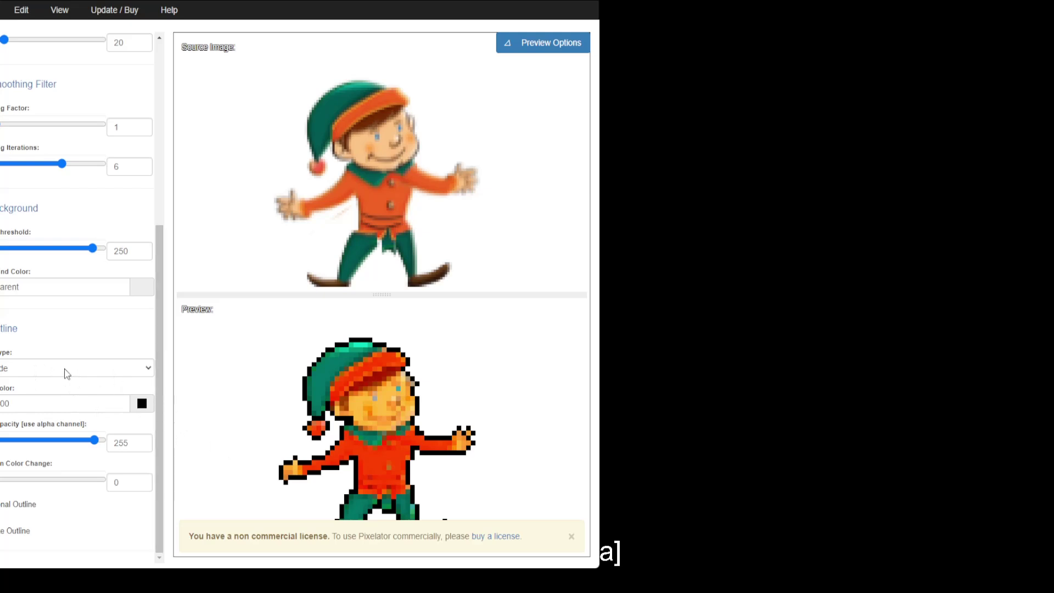
left_click(3, 373)
scroll(45, 196, "up", 2)
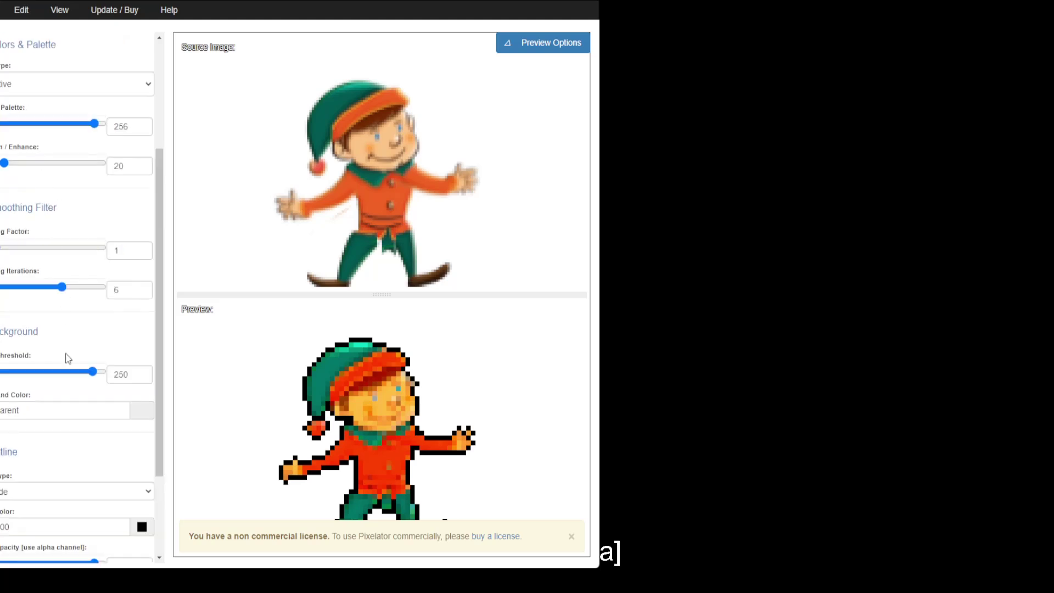
scroll(96, 366, "up", 1)
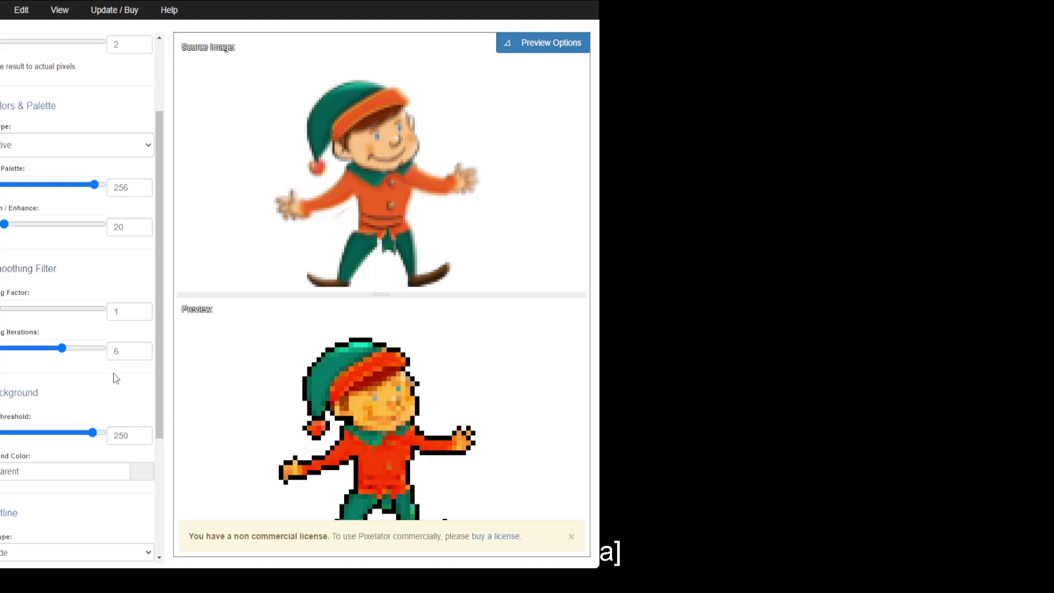
scroll(116, 379, "down", 2)
scroll(111, 373, "down", 1)
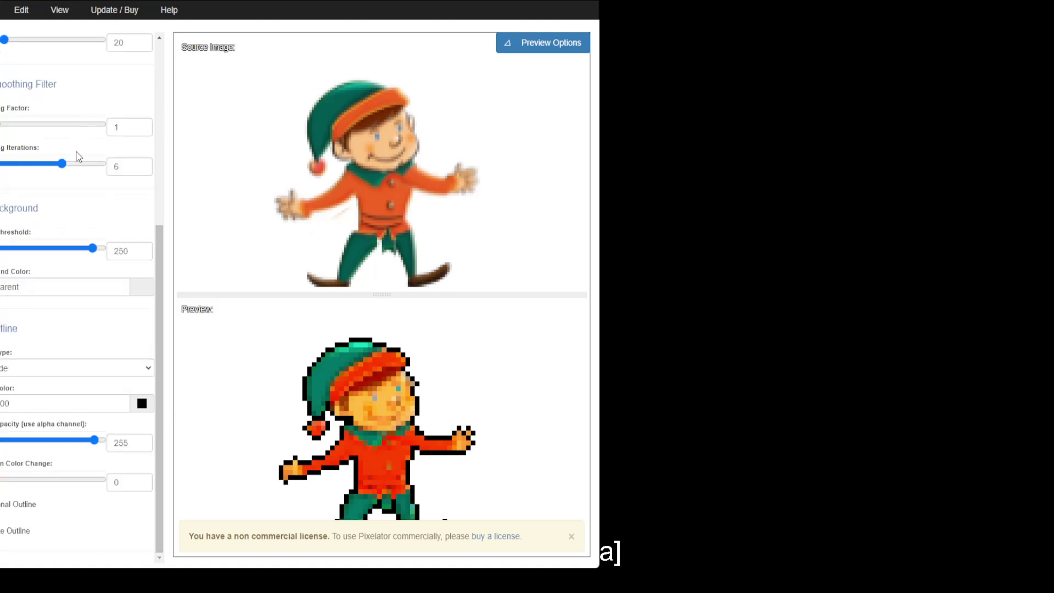
scroll(80, 184, "up", 5)
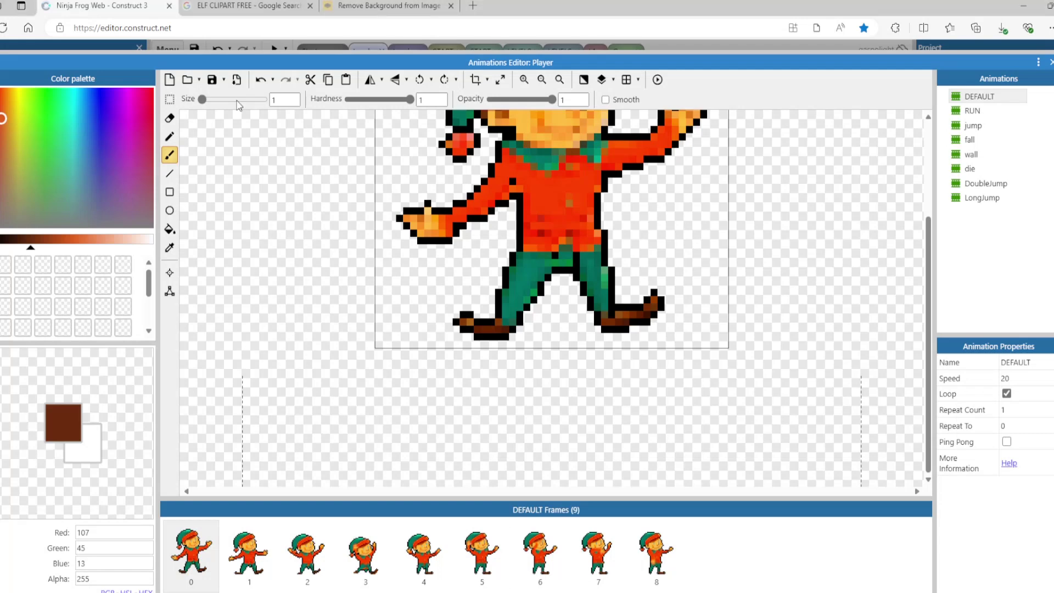
Step: Preview the DEFAULT elf animation, then view the eight-frame RUN animation
left_click(657, 80)
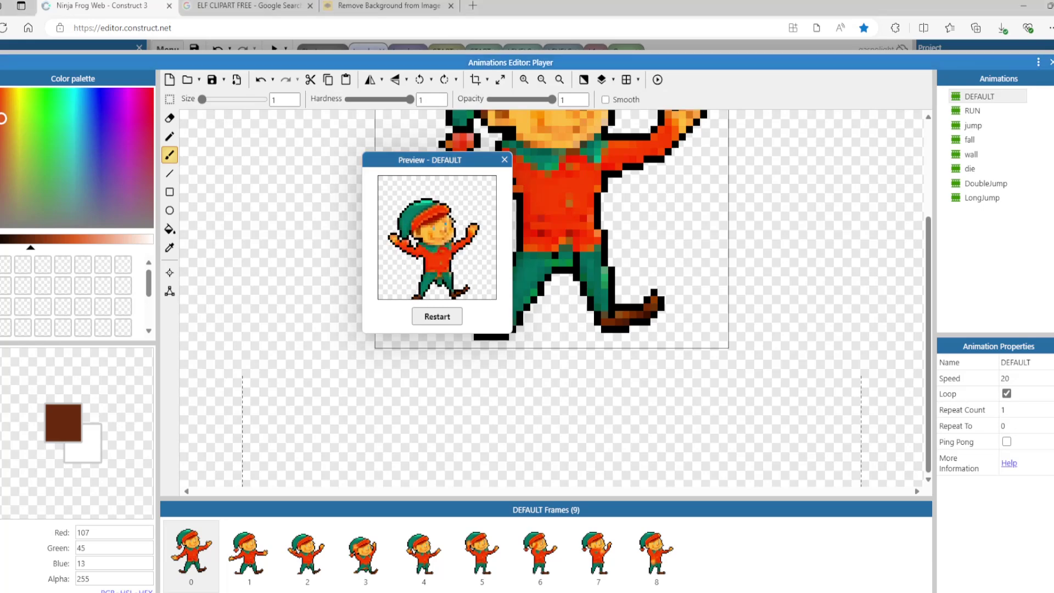
left_click(972, 112)
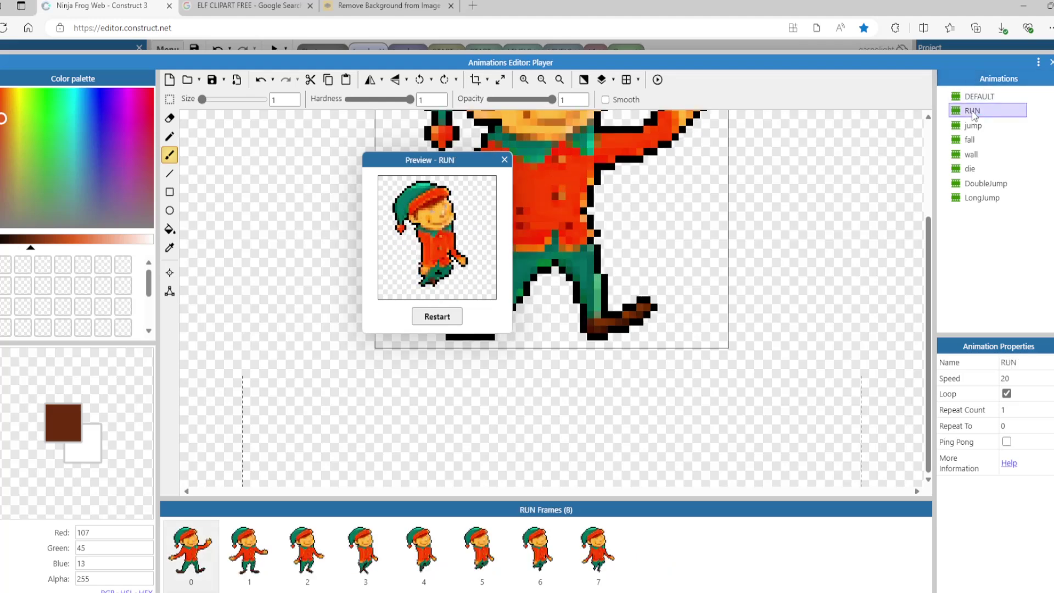